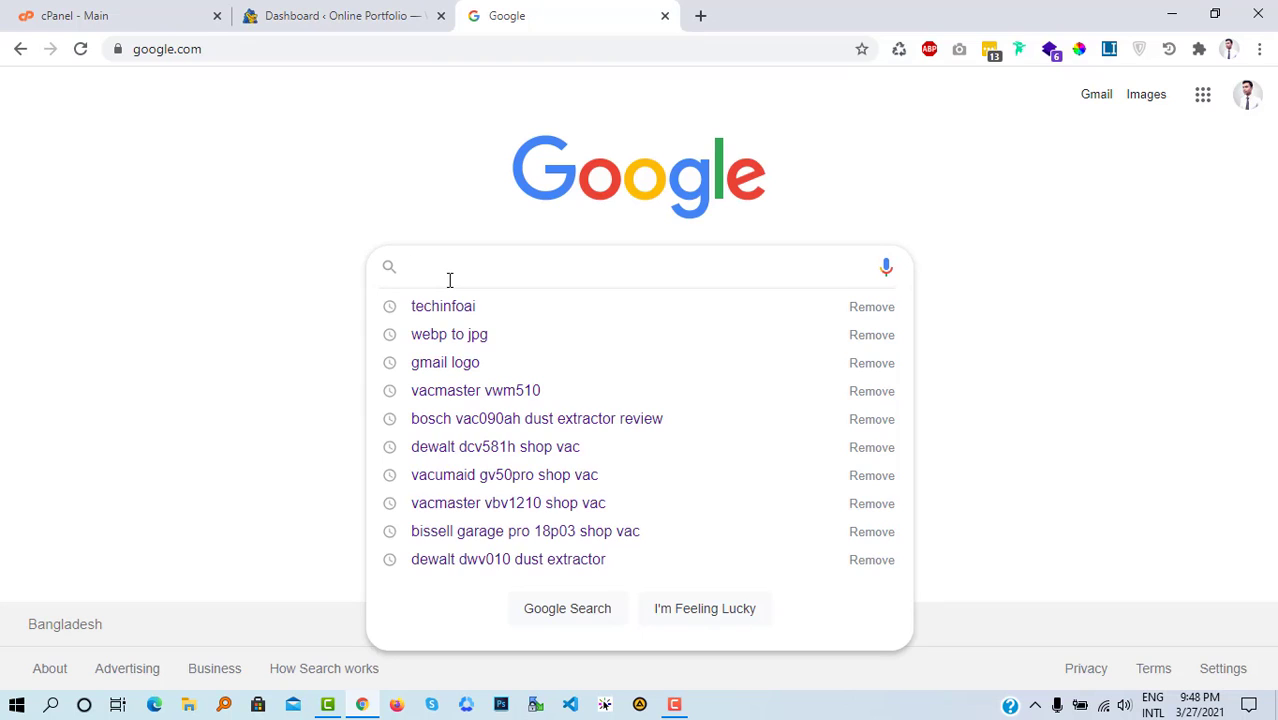
# Search Google for "search console" and start Google Search Console from its official page
pyautogui.write('sea')
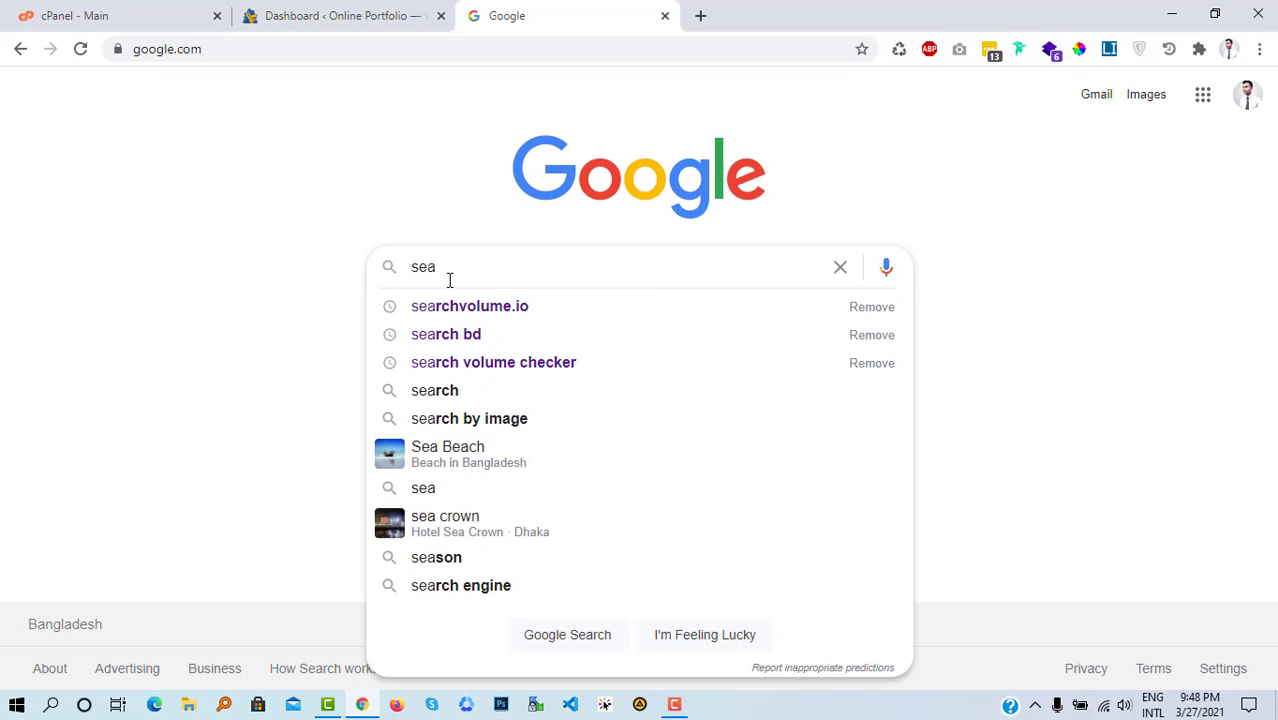
pyautogui.write('rch con')
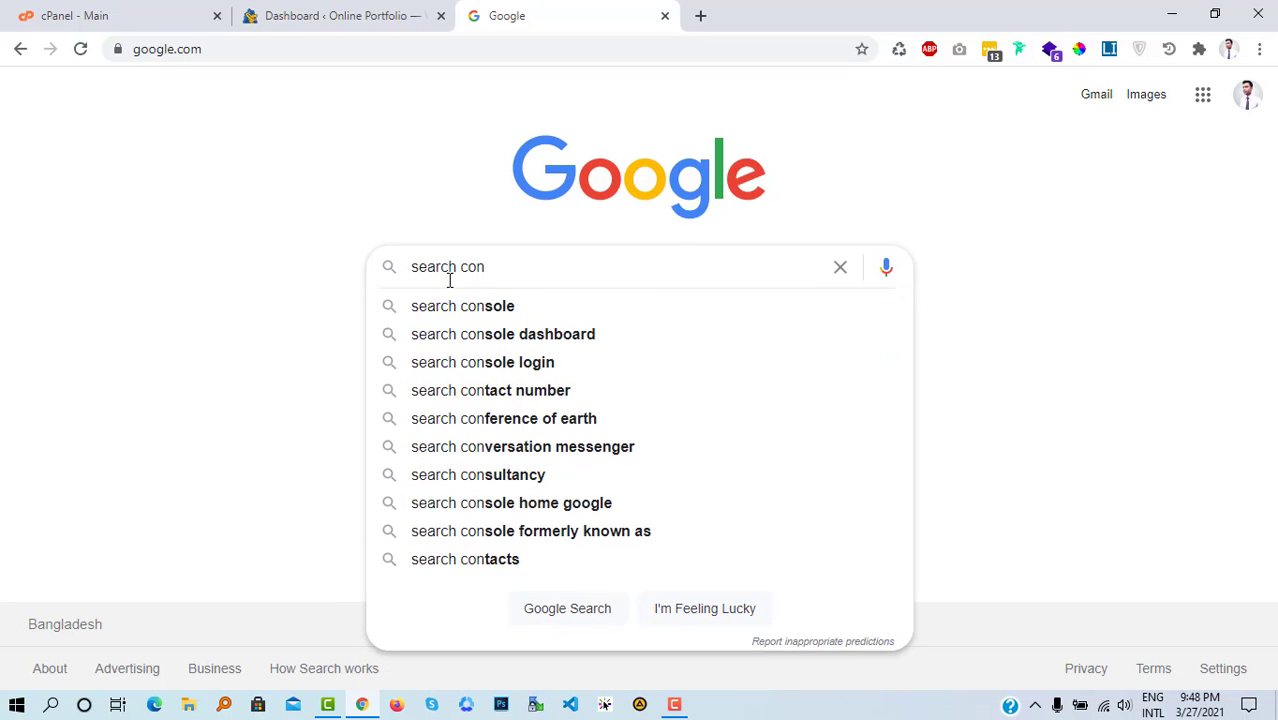
pyautogui.write('sole')
pyautogui.press('Return')
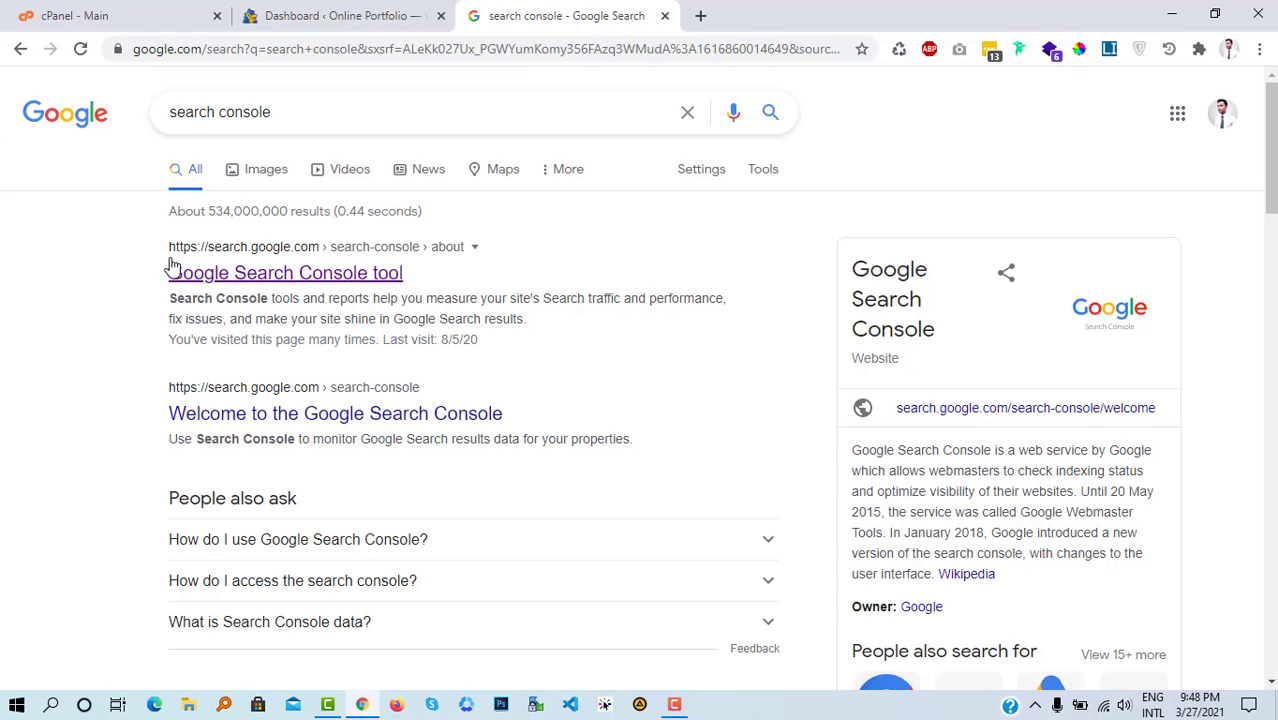
pyautogui.click(385, 274)
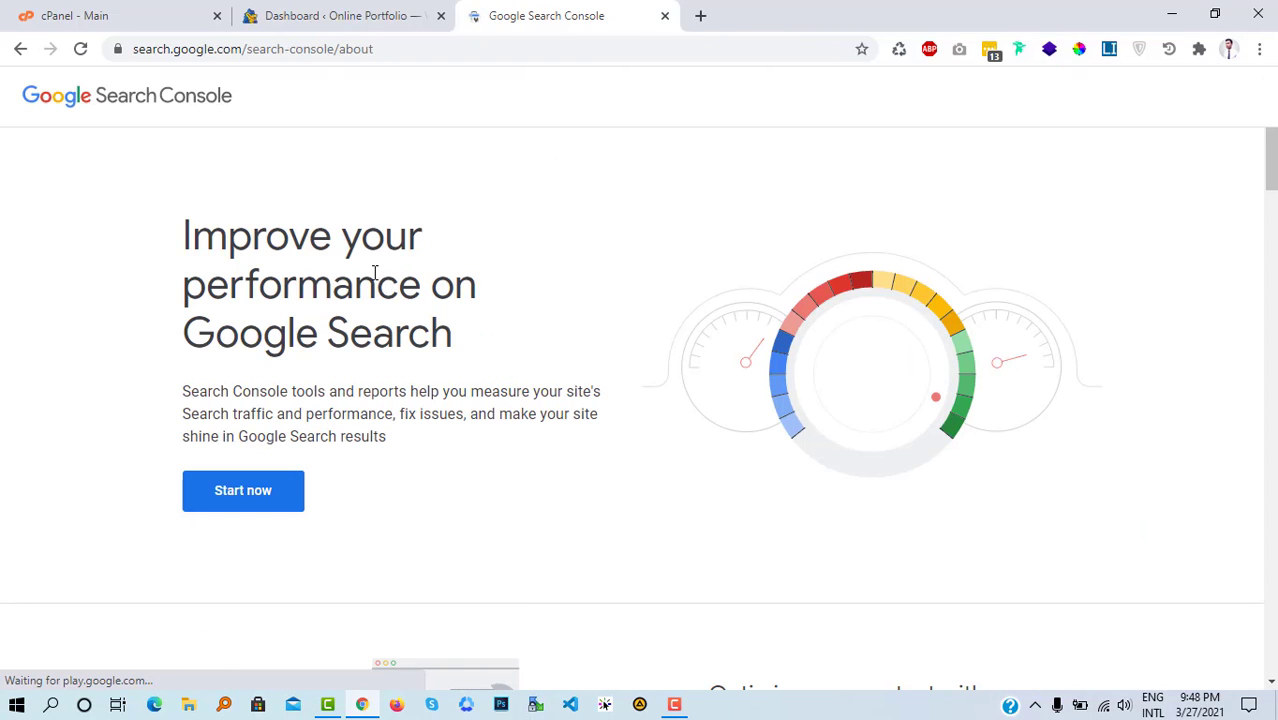
pyautogui.click(240, 491)
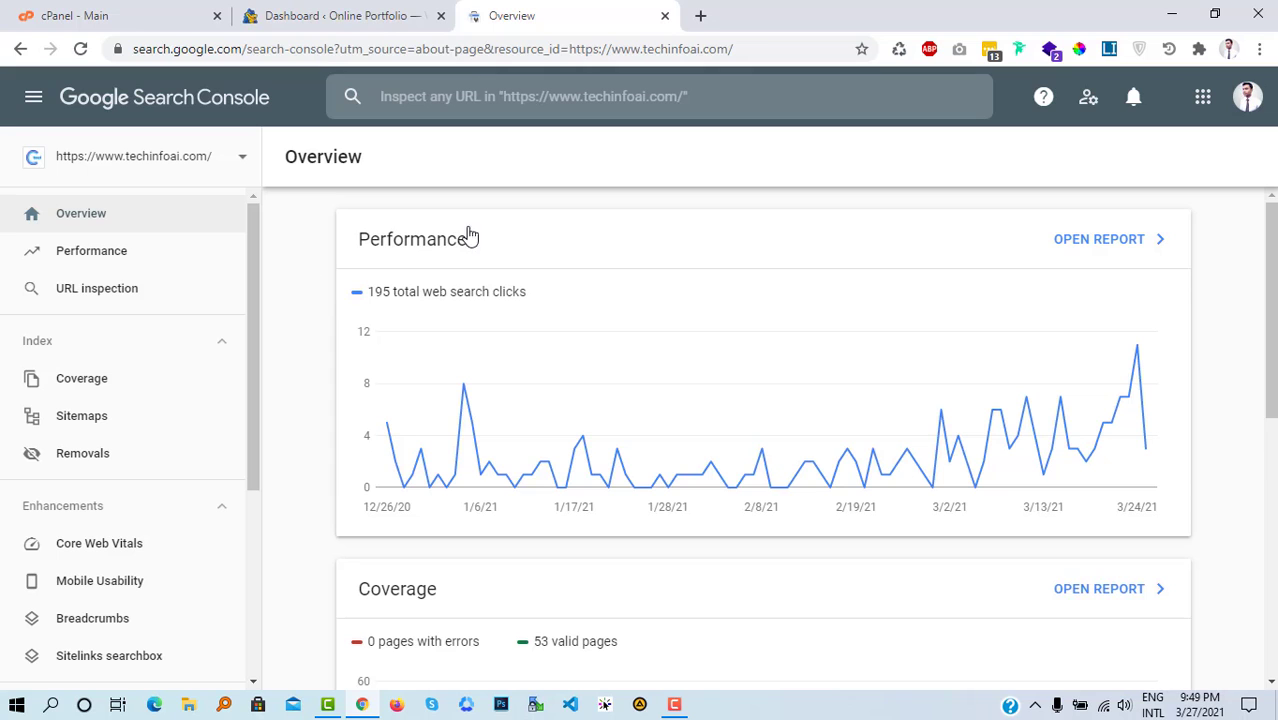
pyautogui.click(1247, 96)
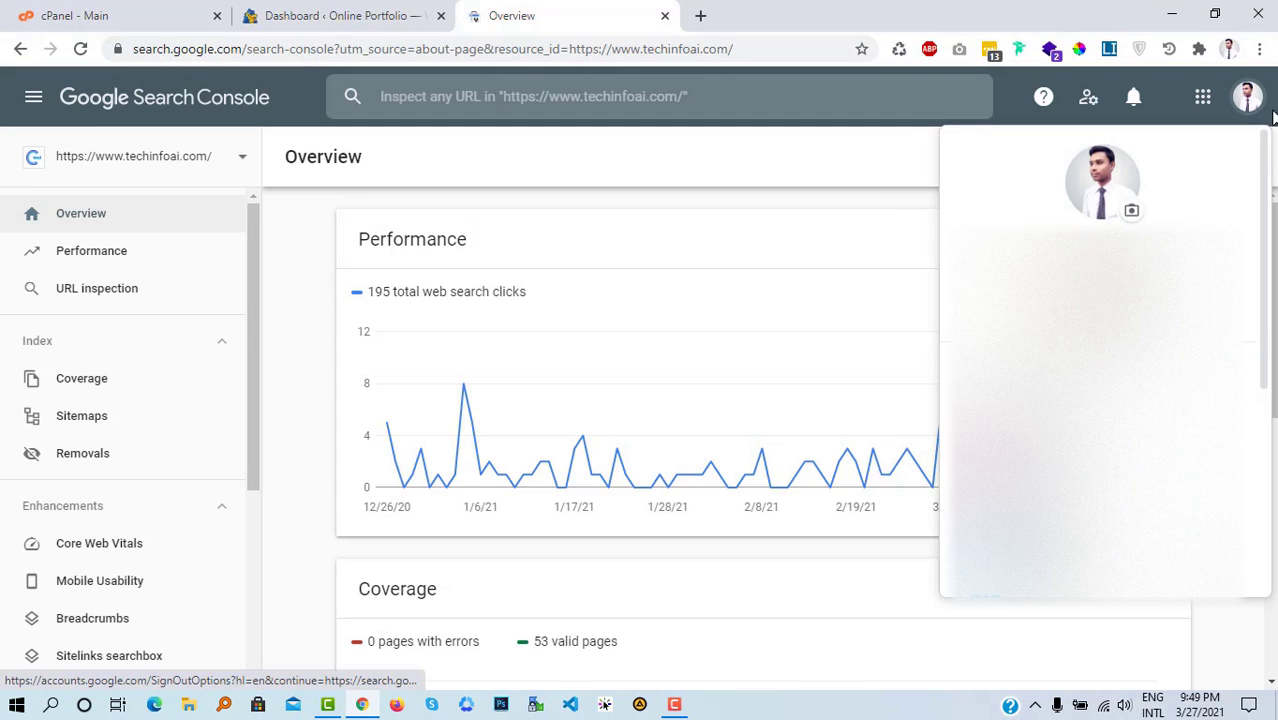
pyautogui.click(694, 167)
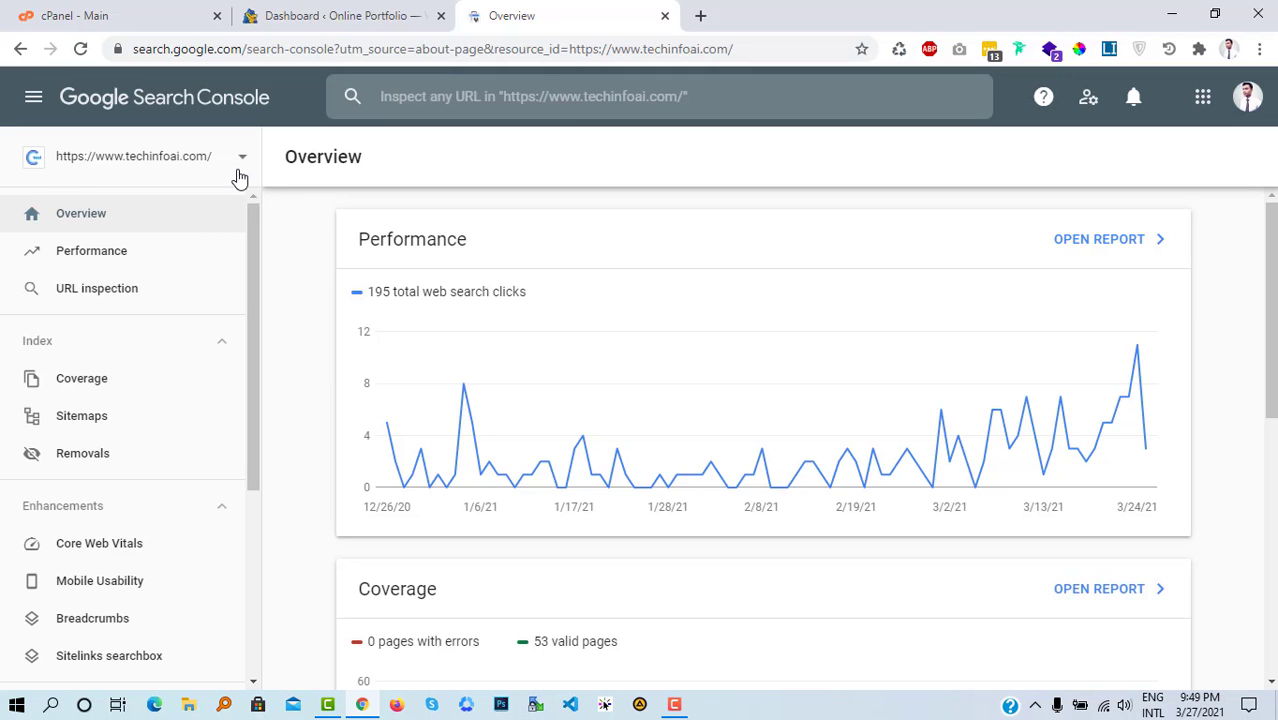
pyautogui.click(98, 249)
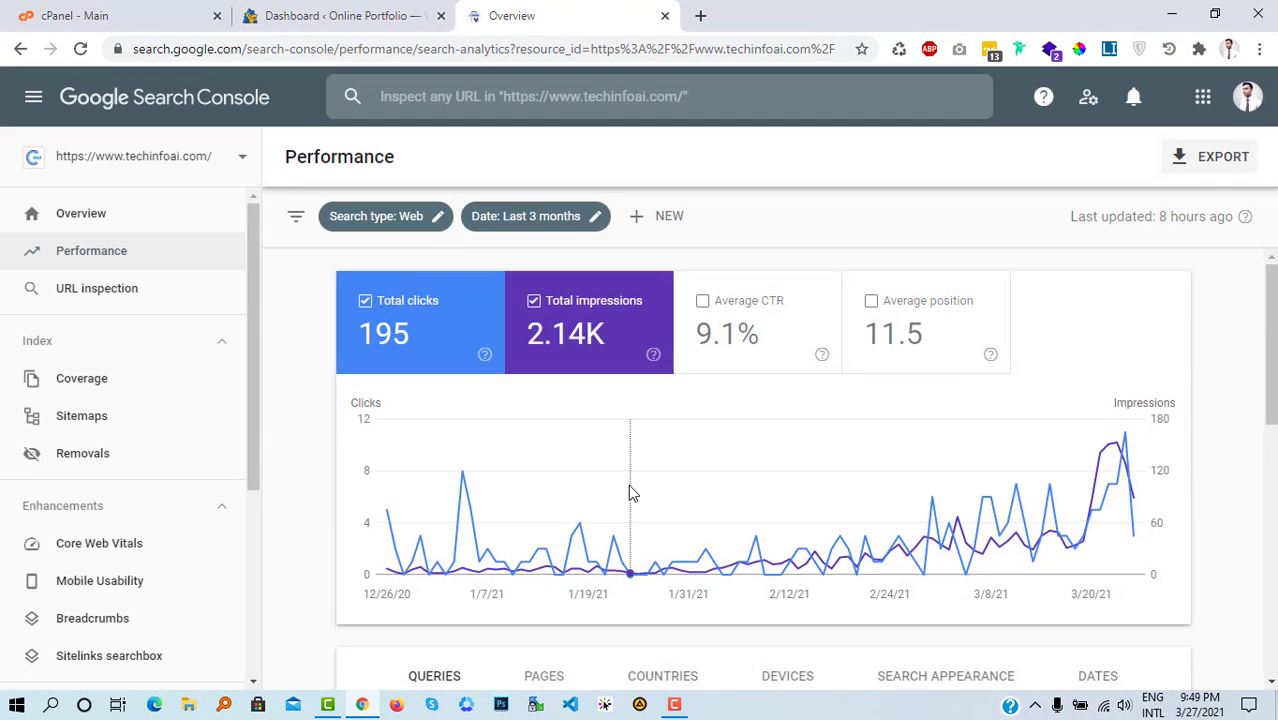
pyautogui.scroll(-8, 632, 480)
pyautogui.scroll(8, 632, 480)
# Add murad.live as a new Domain property and copy its DNS verification TXT record
pyautogui.click(240, 163)
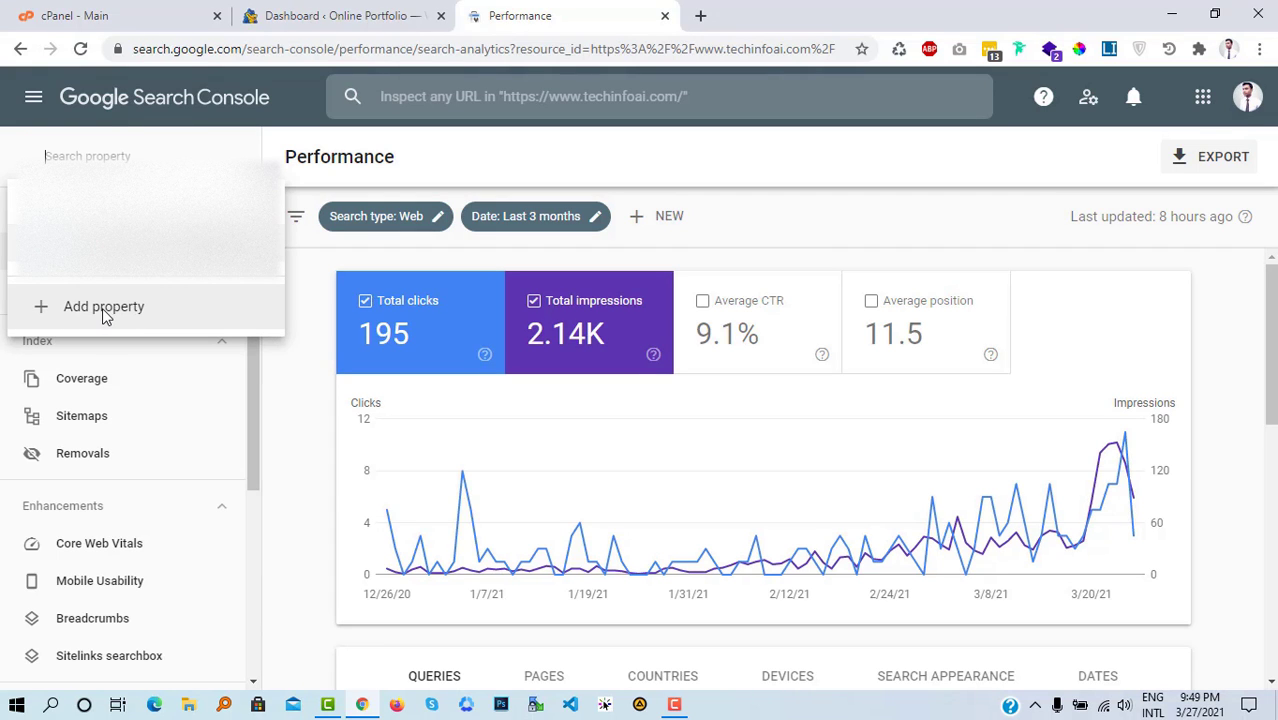
pyautogui.click(104, 310)
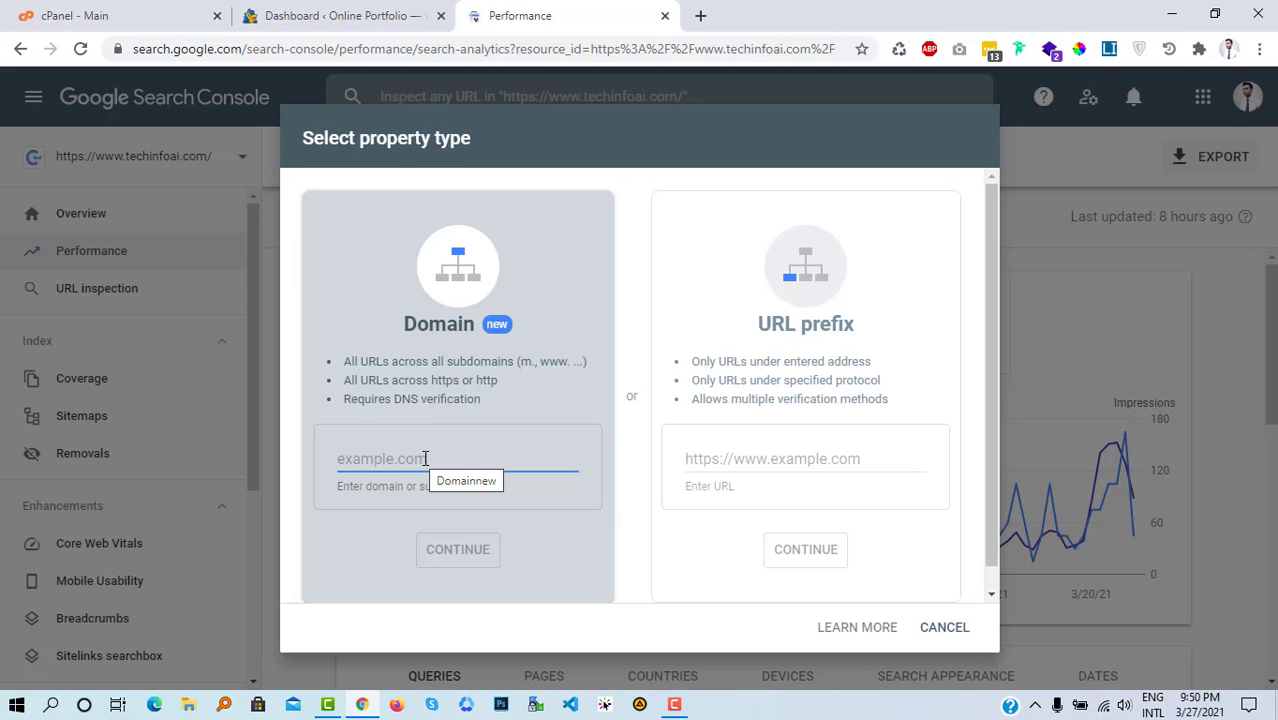
pyautogui.write('mur')
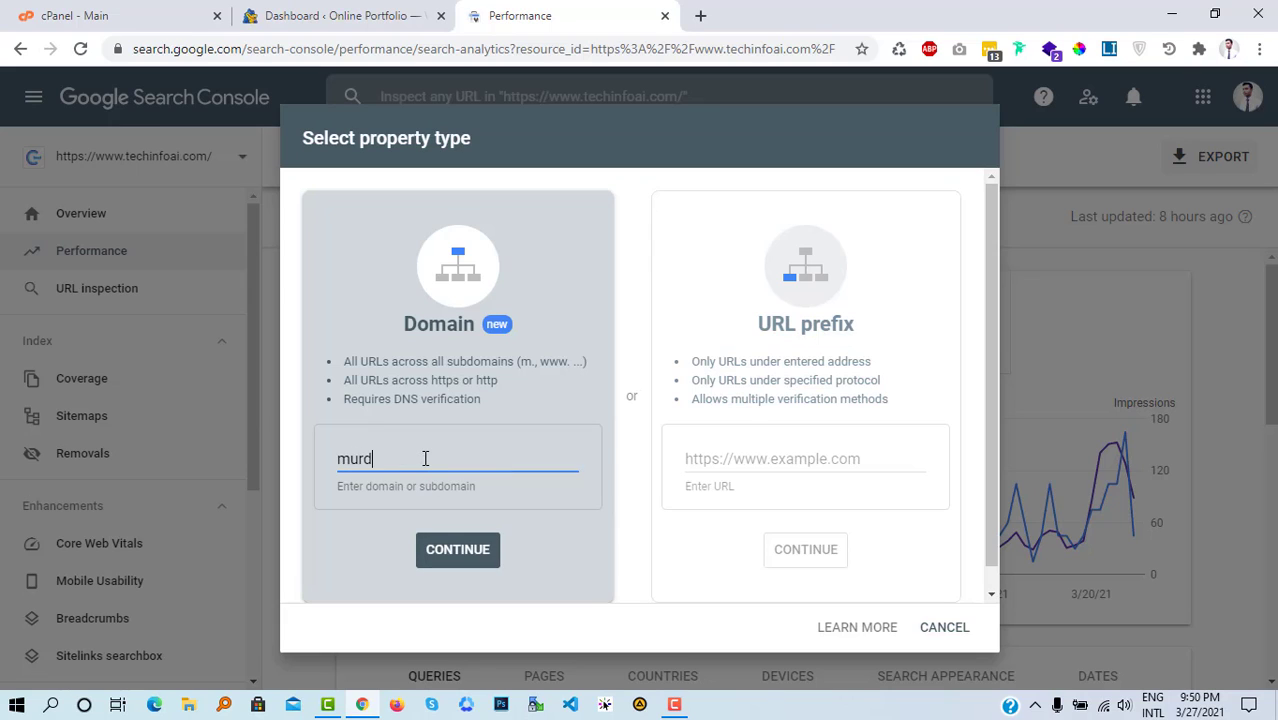
pyautogui.write('ad.live')
pyautogui.click(459, 552)
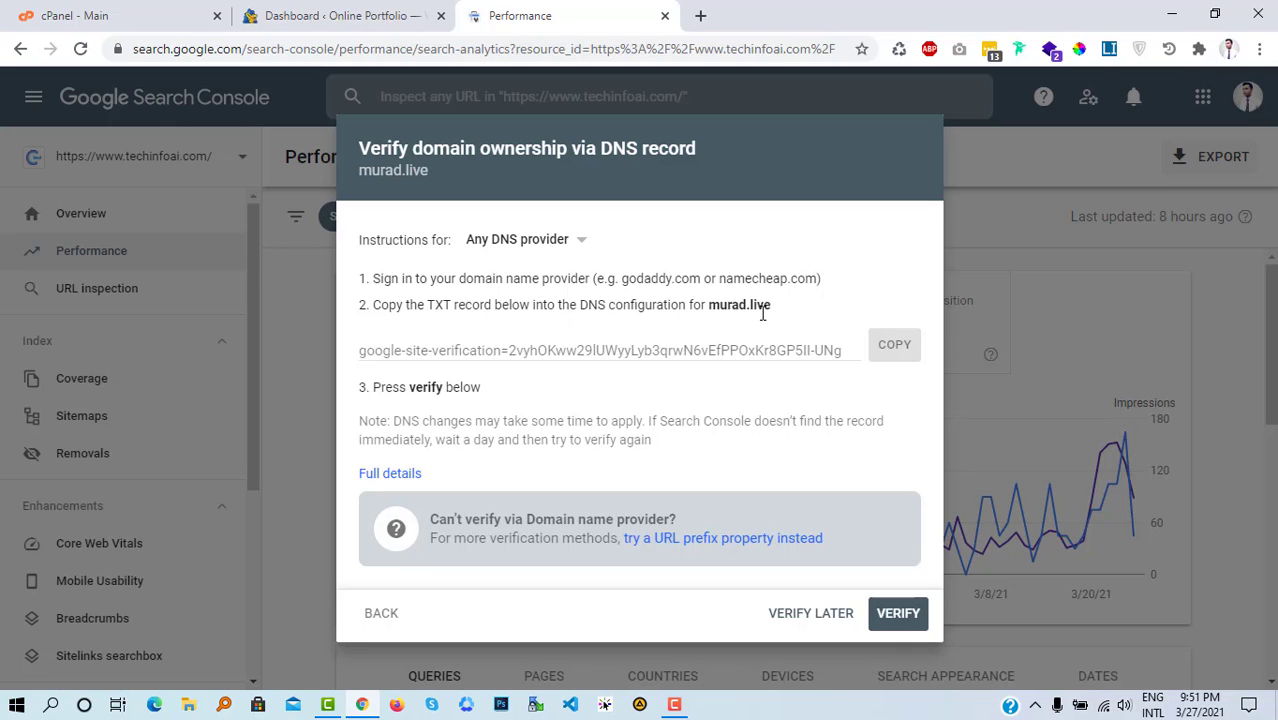
pyautogui.click(891, 353)
pyautogui.click(892, 350)
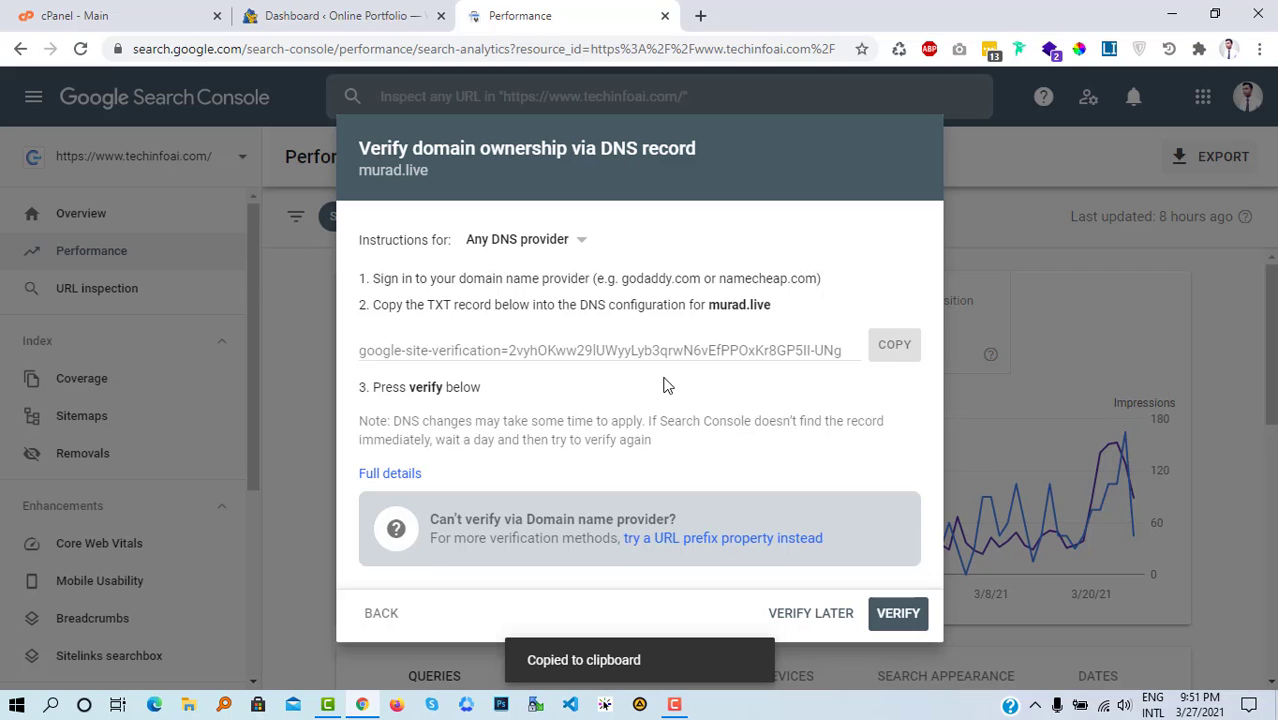
# Switch to cPanel and open the DNS zone records of murad.live for management in the Zone Editor
pyautogui.click(90, 15)
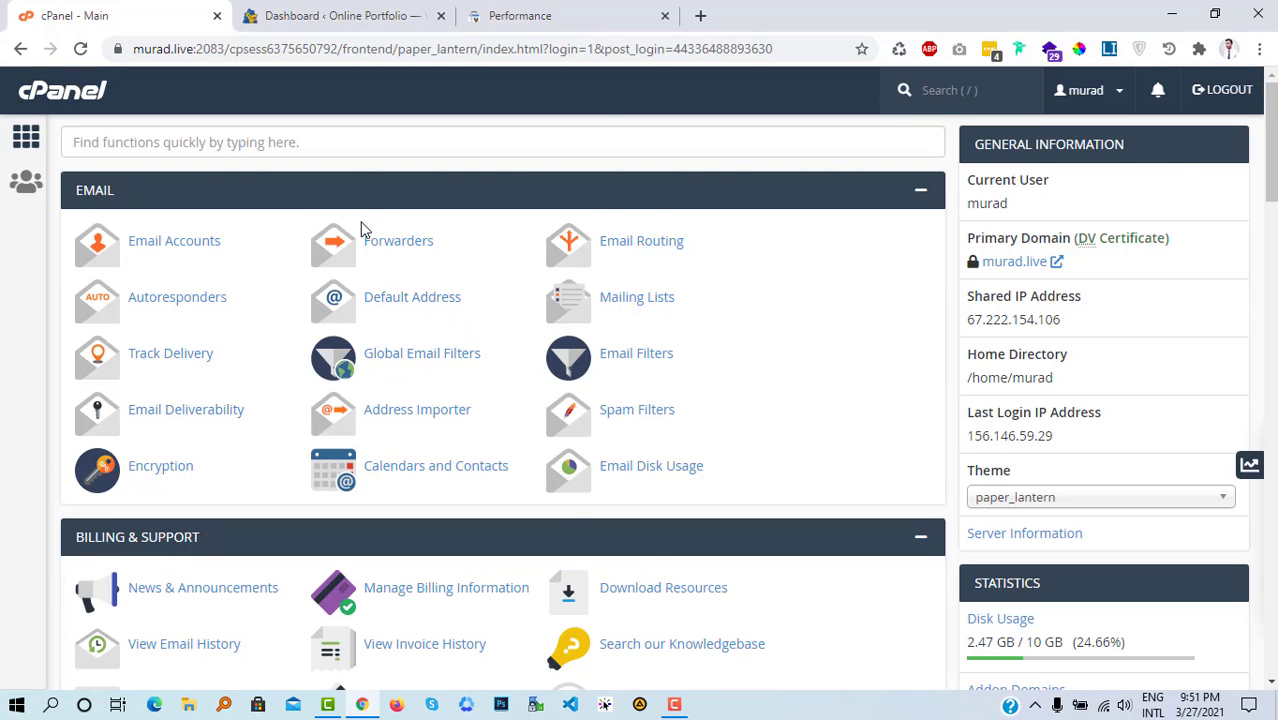
pyautogui.scroll(-8, 363, 229)
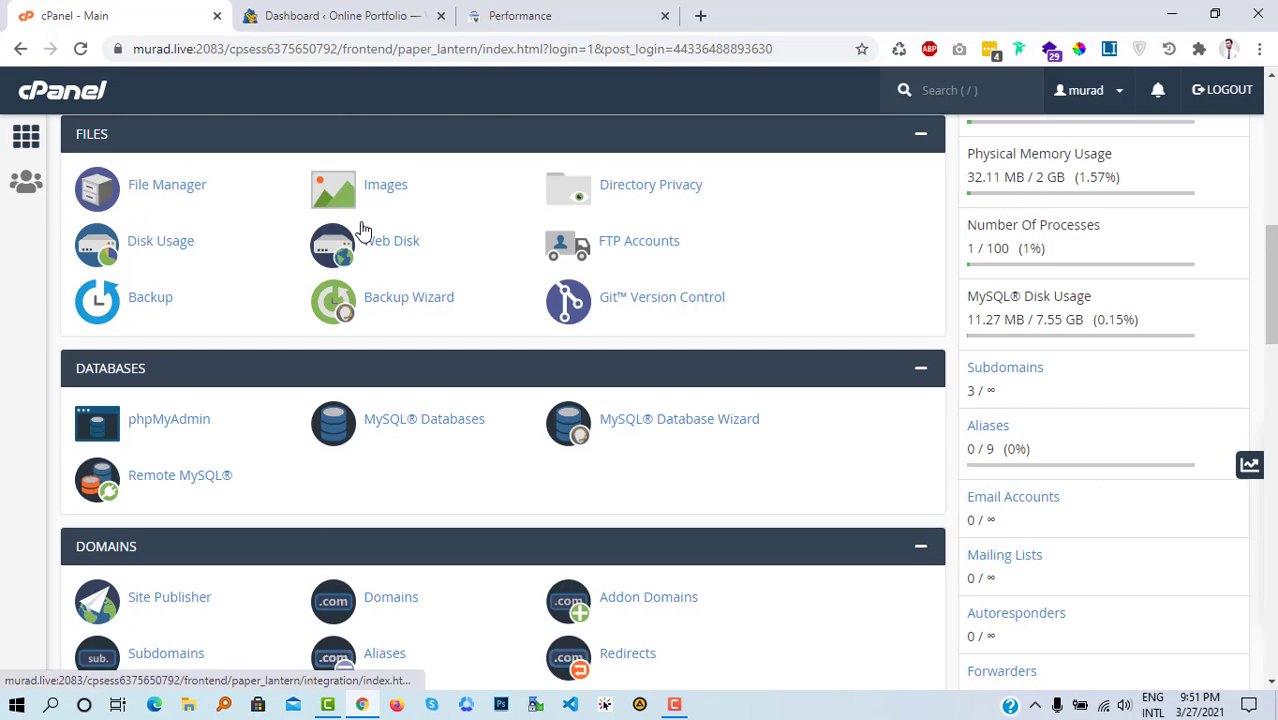
pyautogui.scroll(-4, 363, 229)
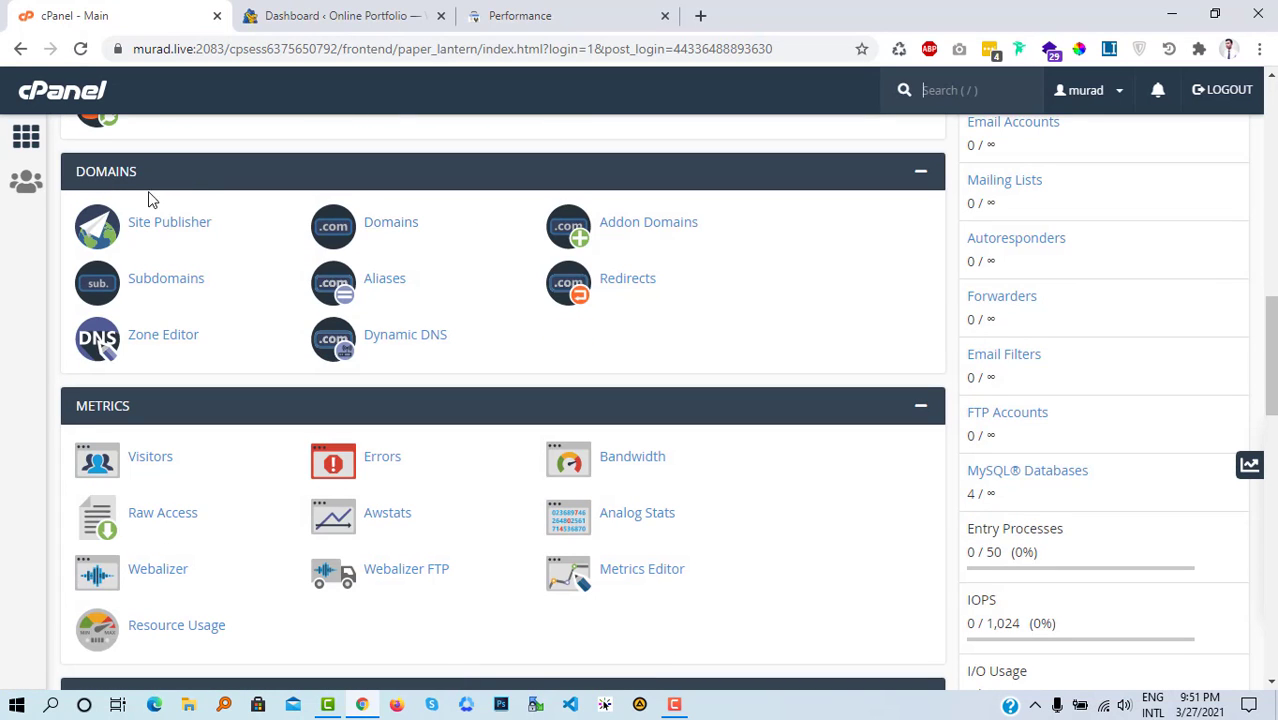
pyautogui.click(163, 335)
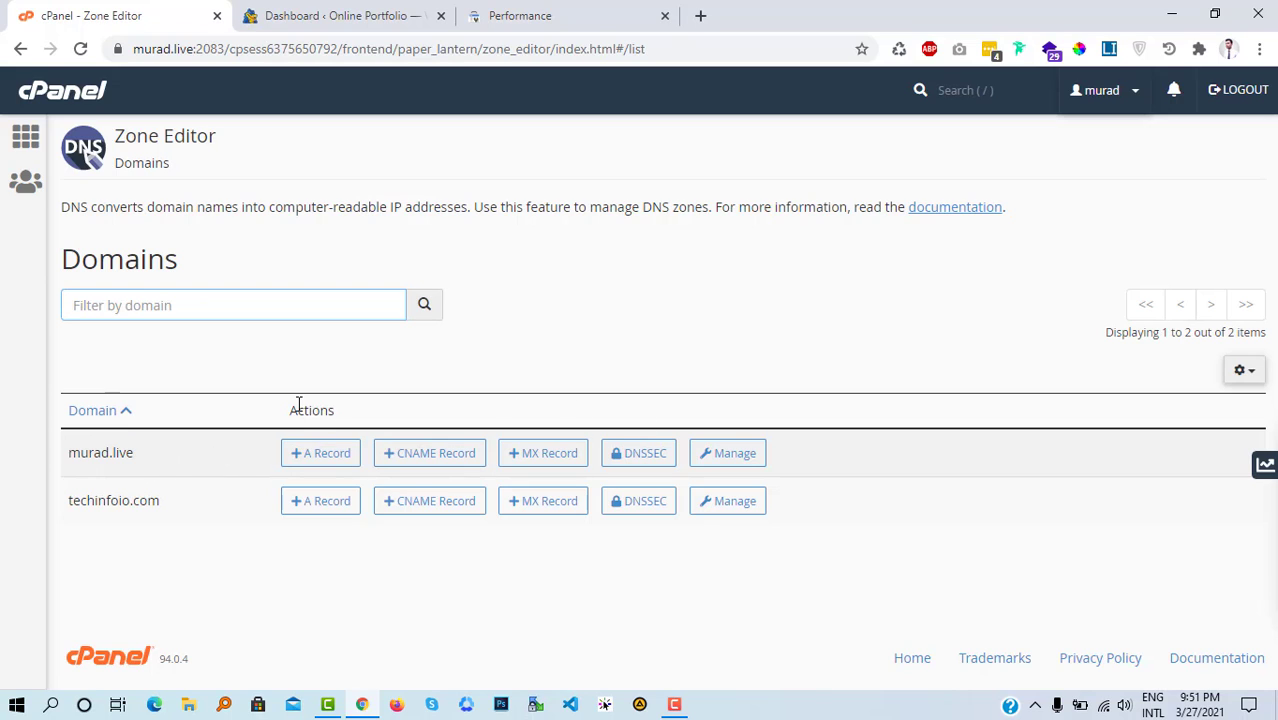
pyautogui.click(735, 455)
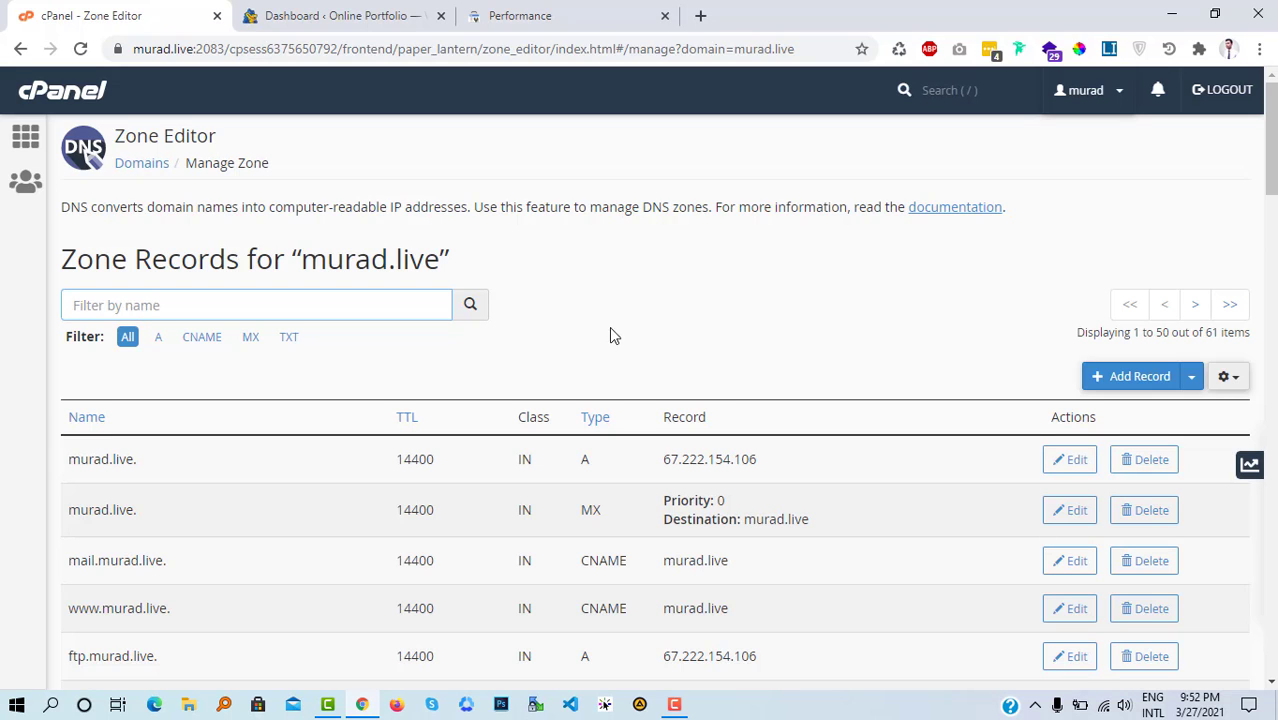
# Start a new zone record with the name murad.live. and the type TXT
pyautogui.scroll(-1, 605, 333)
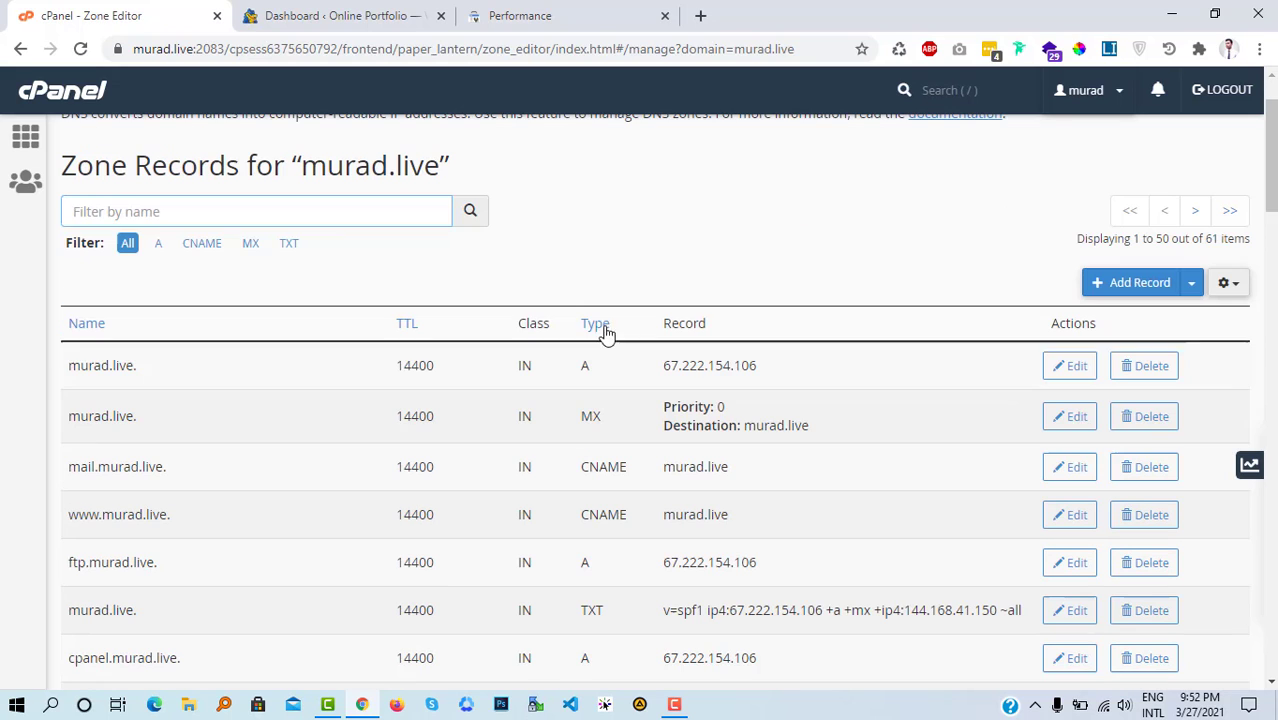
pyautogui.click(1148, 292)
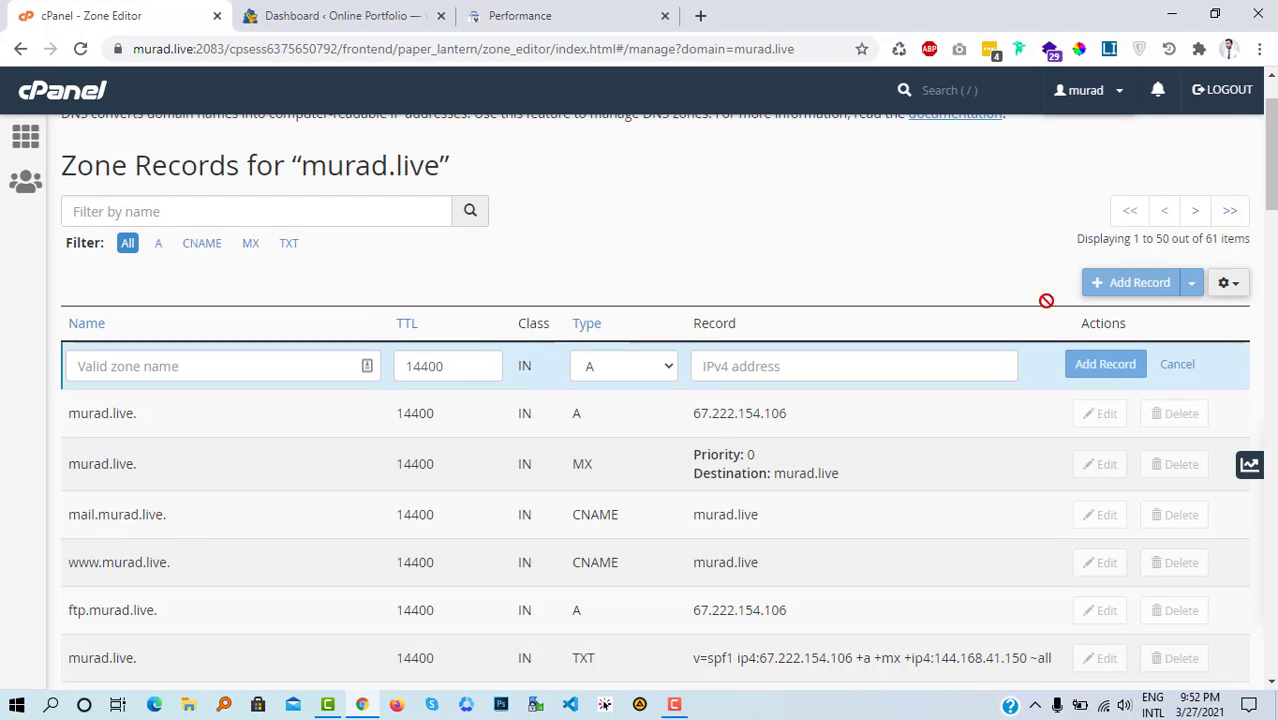
pyautogui.click(208, 374)
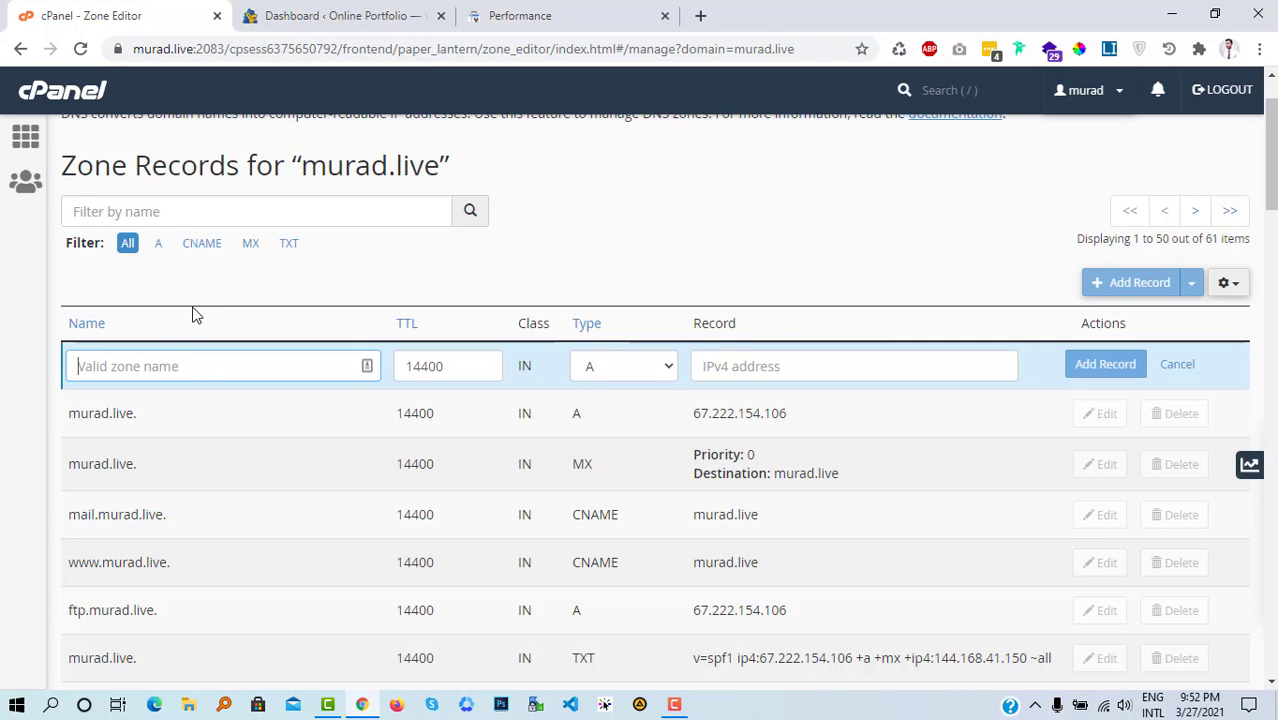
pyautogui.write('murad.live')
pyautogui.click(627, 367)
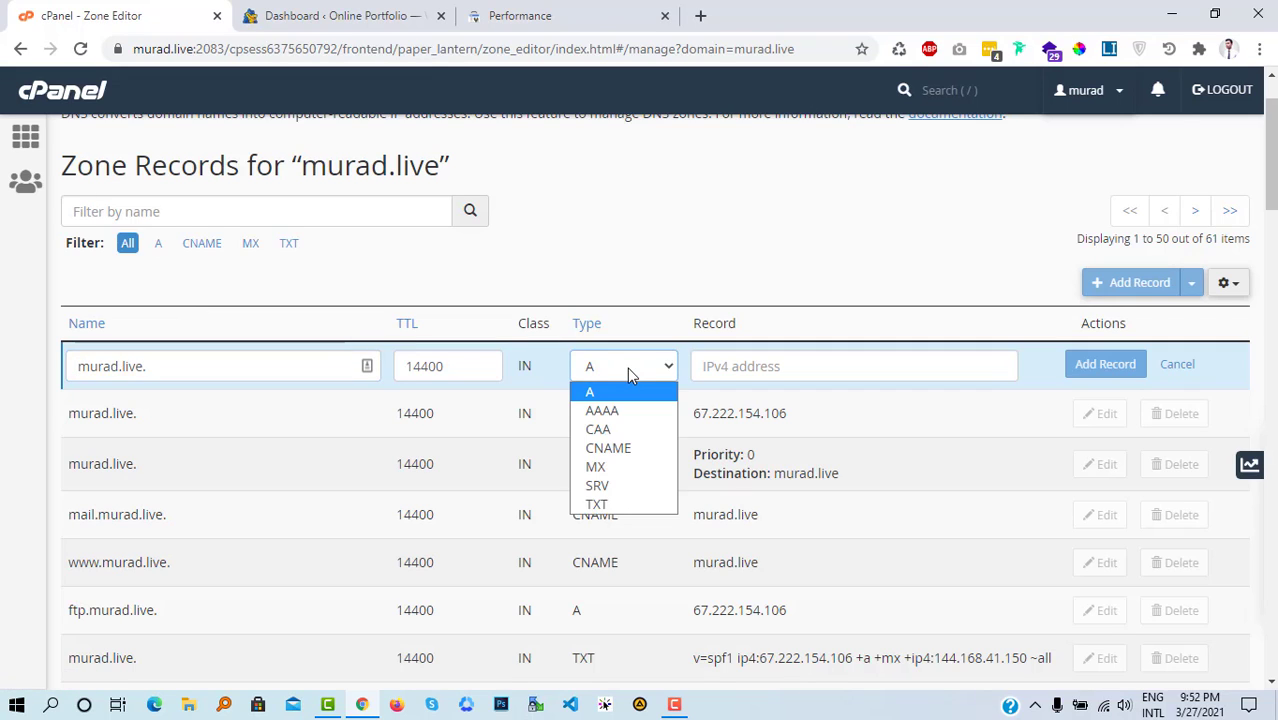
pyautogui.click(627, 504)
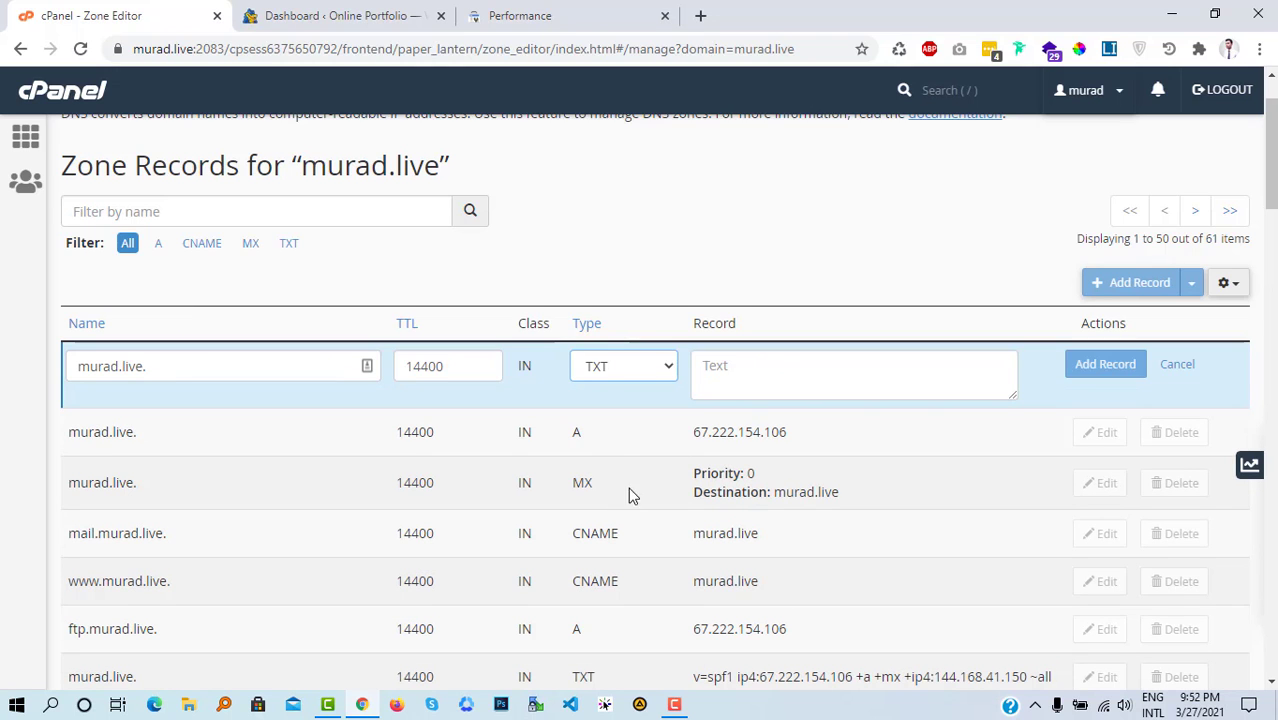
# Copy the site verification code from Search Console again, paste it as the TXT record's text in cPanel and add the record
pyautogui.click(458, 8)
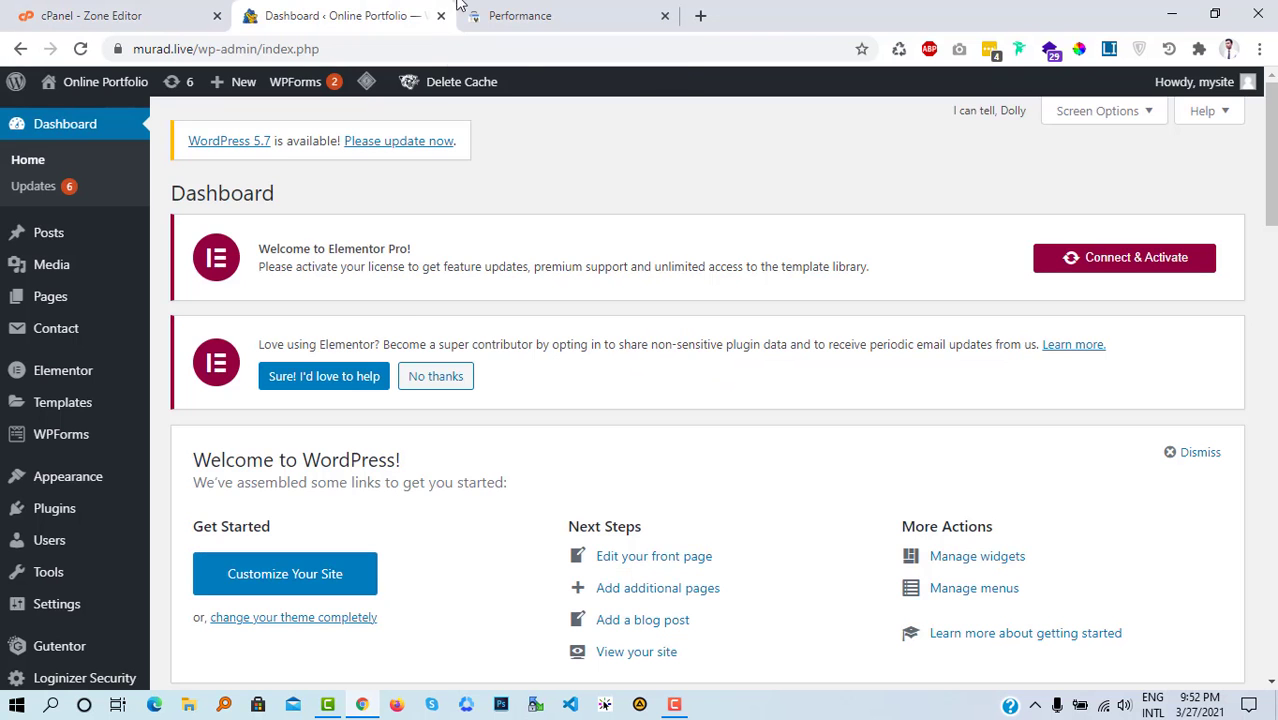
pyautogui.click(509, 12)
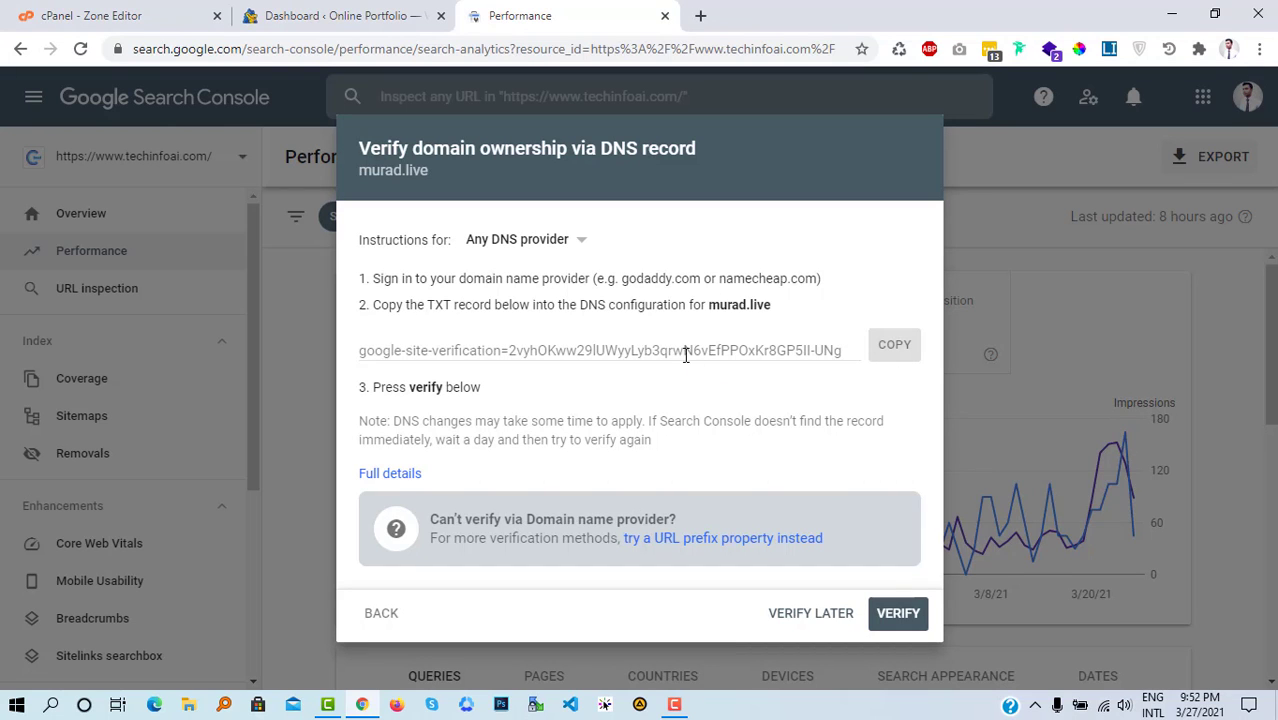
pyautogui.click(893, 346)
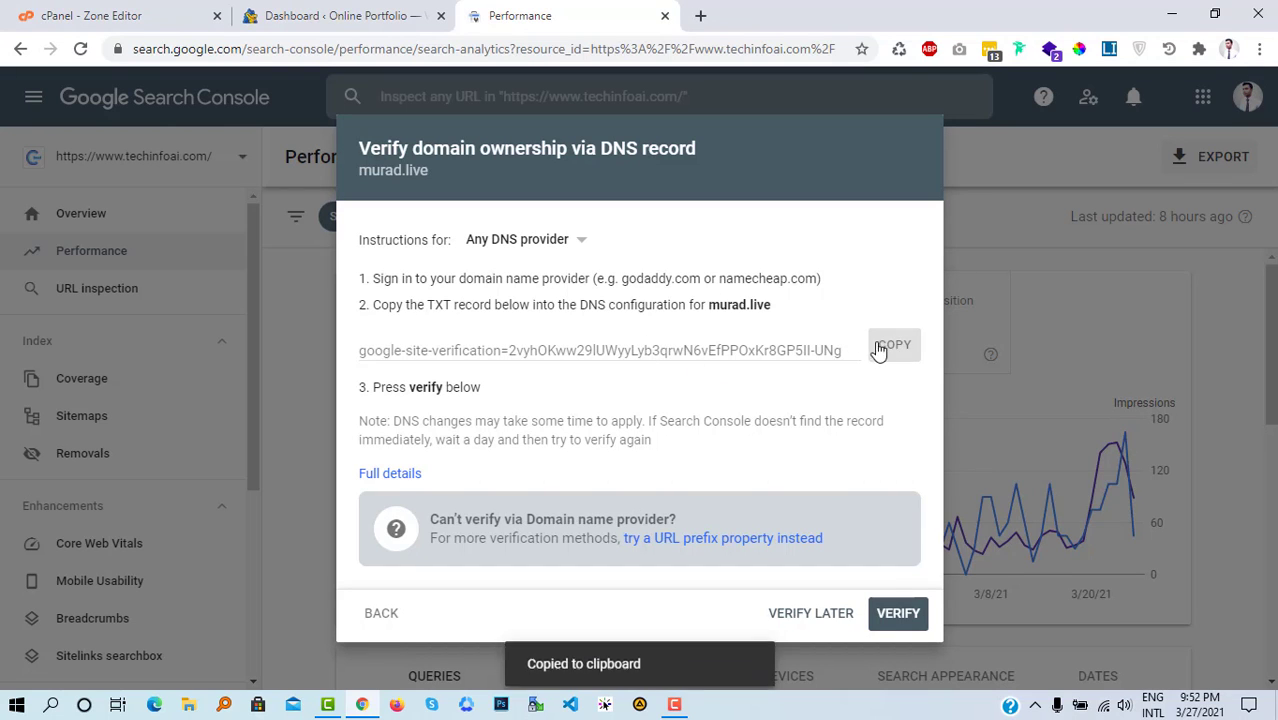
pyautogui.click(135, 10)
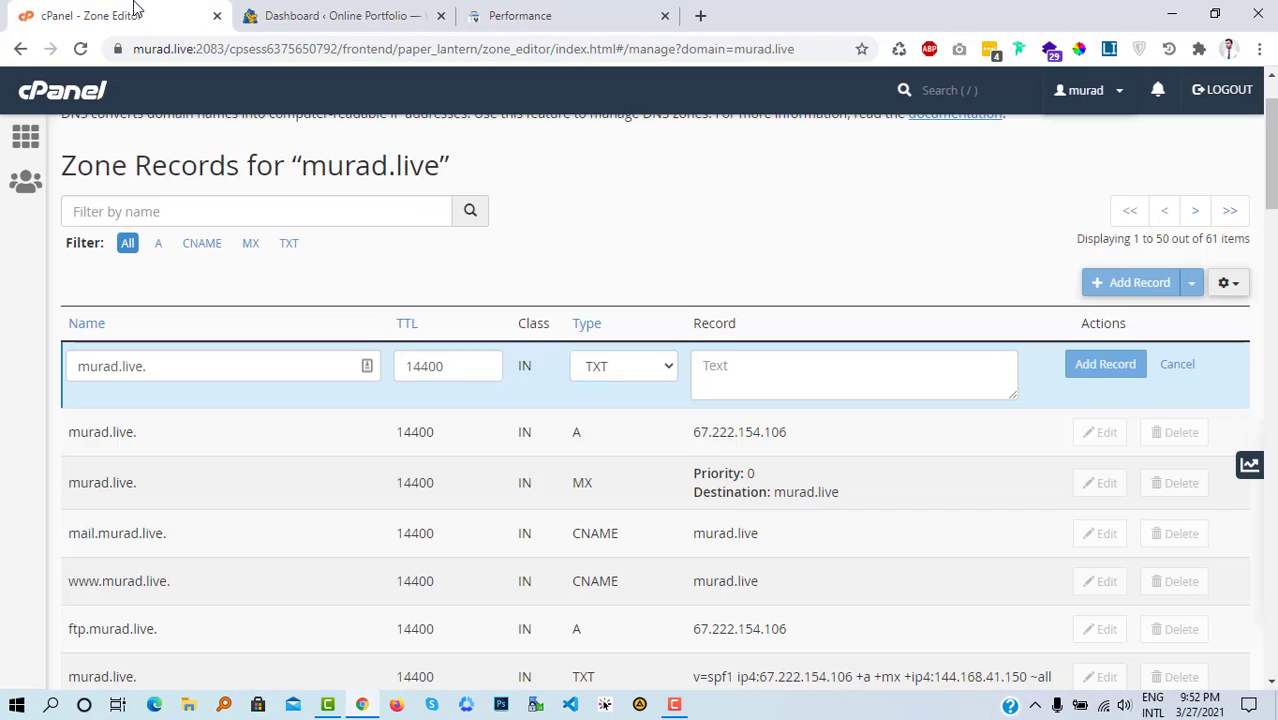
pyautogui.click(775, 380)
pyautogui.hotkey('ctrl', 'v')
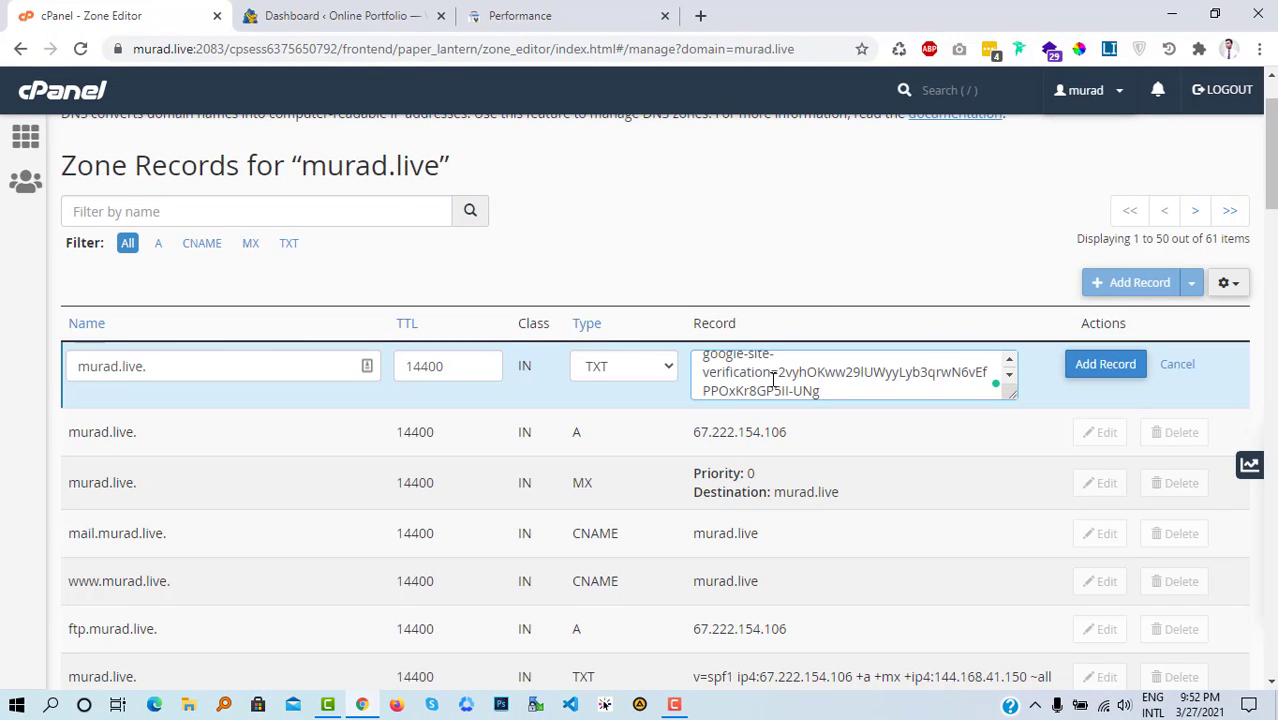
pyautogui.click(1090, 376)
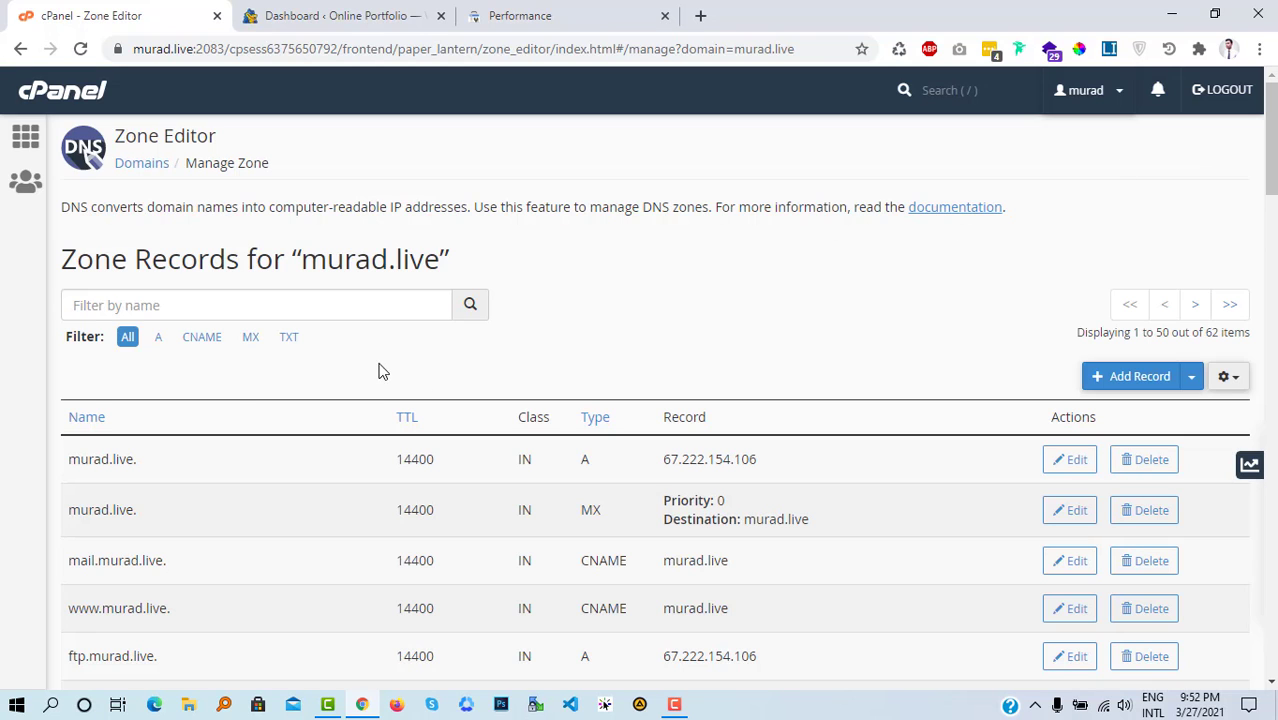
# Return to Search Console, verify ownership of murad.live and start using the new Domain property
pyautogui.scroll(-3, 884, 314)
pyautogui.scroll(3, 884, 317)
pyautogui.click(549, 9)
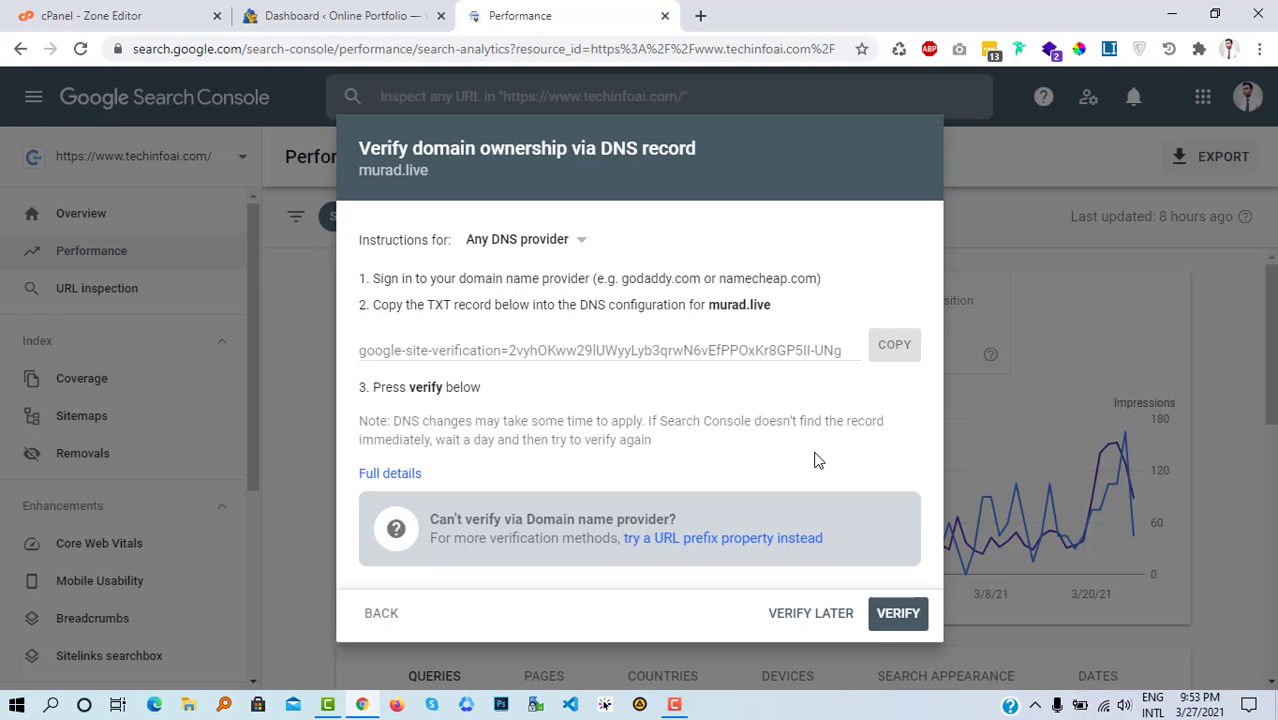
pyautogui.click(897, 617)
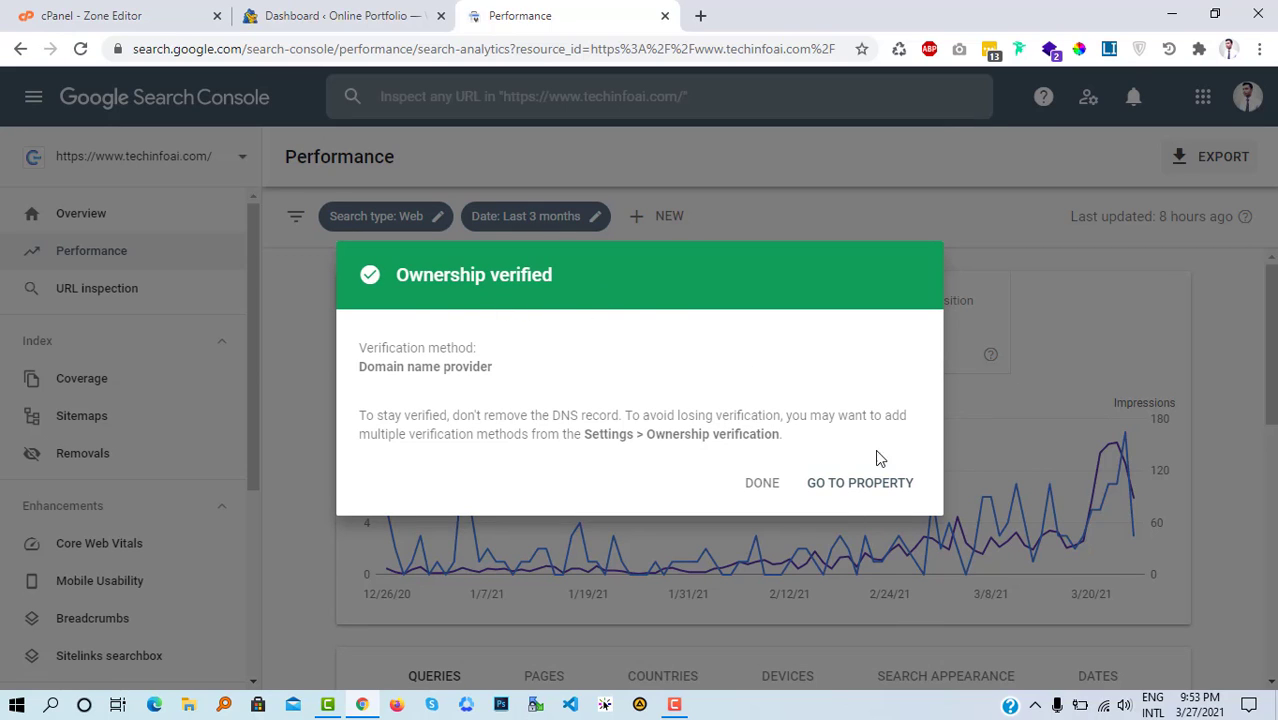
pyautogui.click(848, 493)
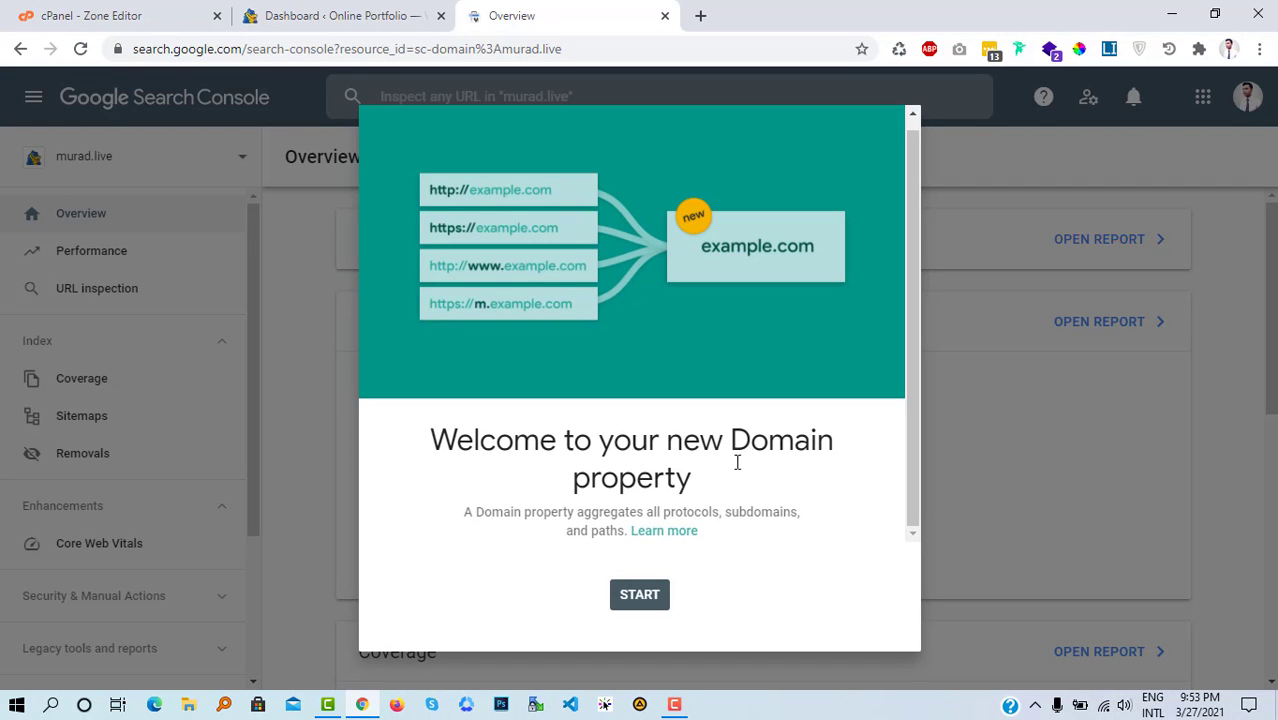
pyautogui.click(648, 597)
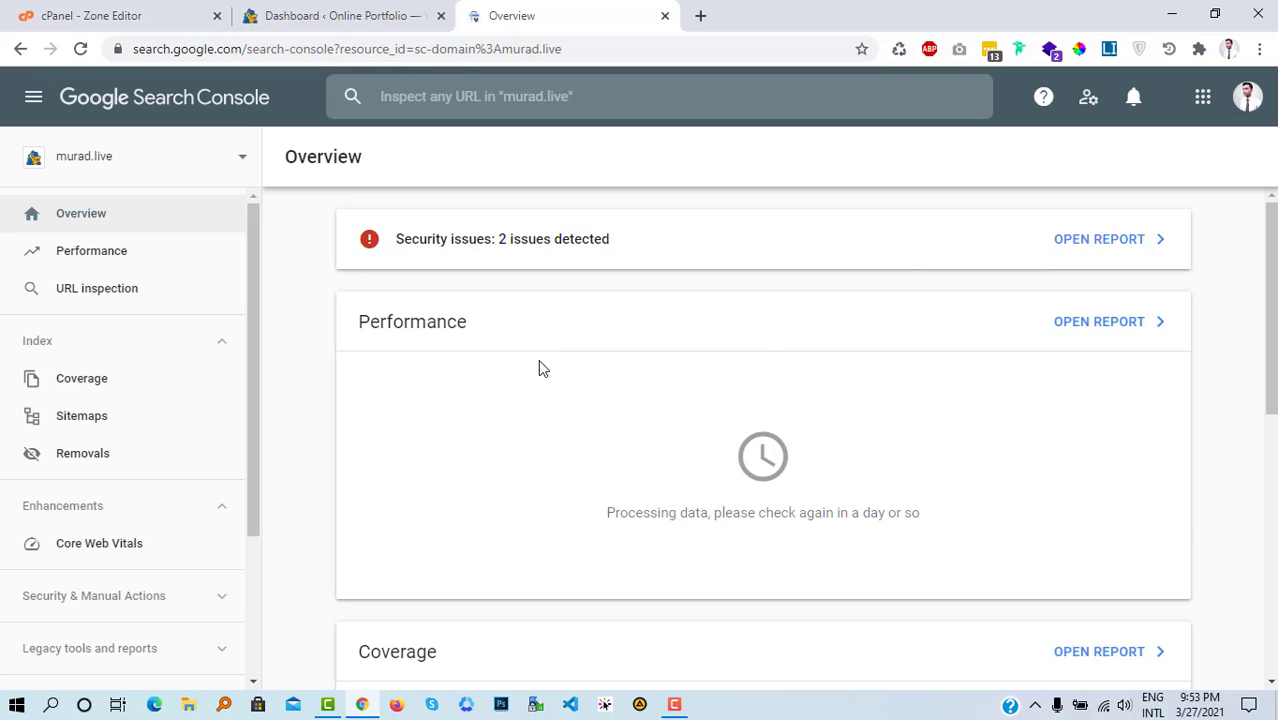
# Look through the Performance, Coverage and Enhancements sections on the murad.live overview
pyautogui.scroll(-6, 539, 365)
pyautogui.scroll(6, 537, 363)
pyautogui.scroll(-4, 536, 365)
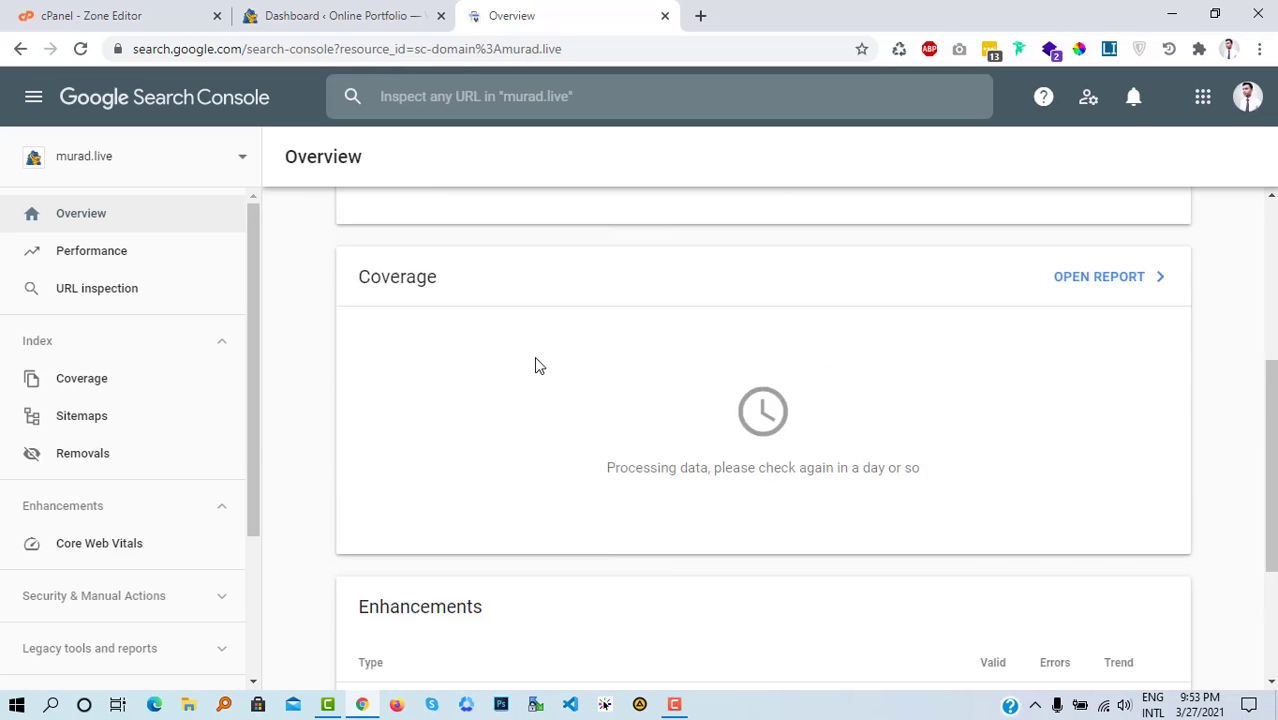
pyautogui.scroll(3, 463, 308)
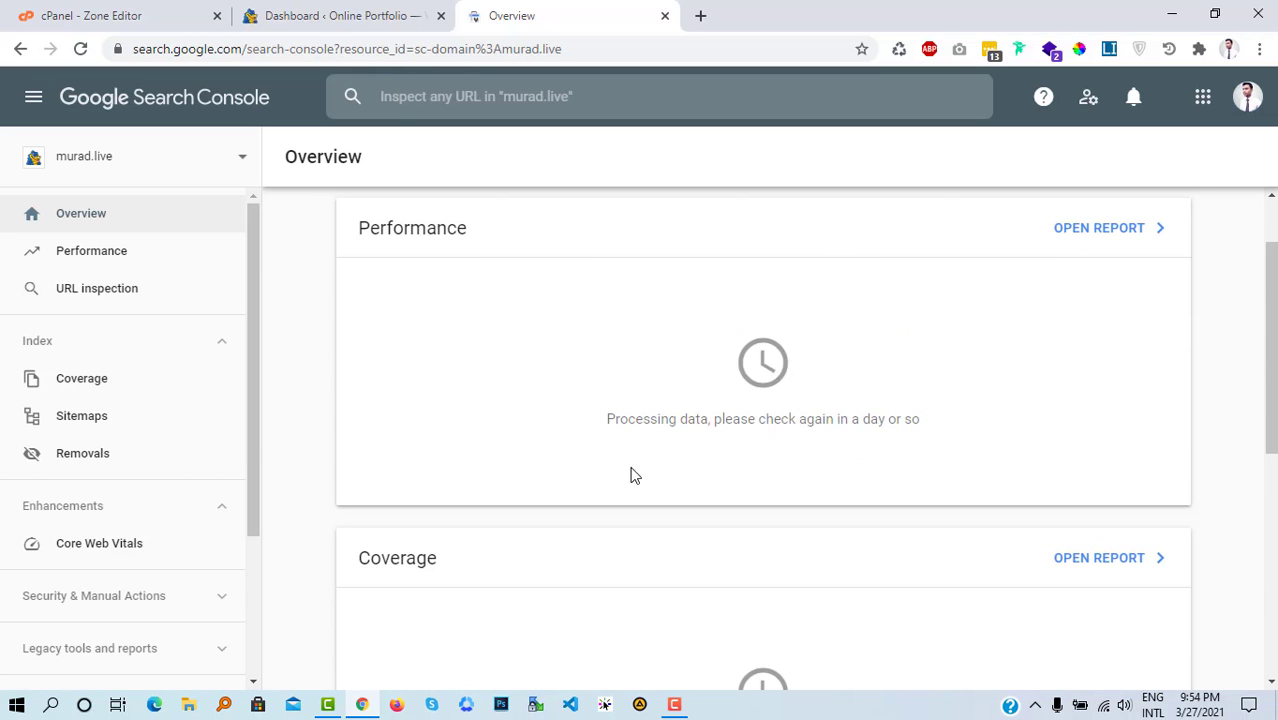
# View the Performance report for murad.live, then return to the overview and look through its sections
pyautogui.click(106, 250)
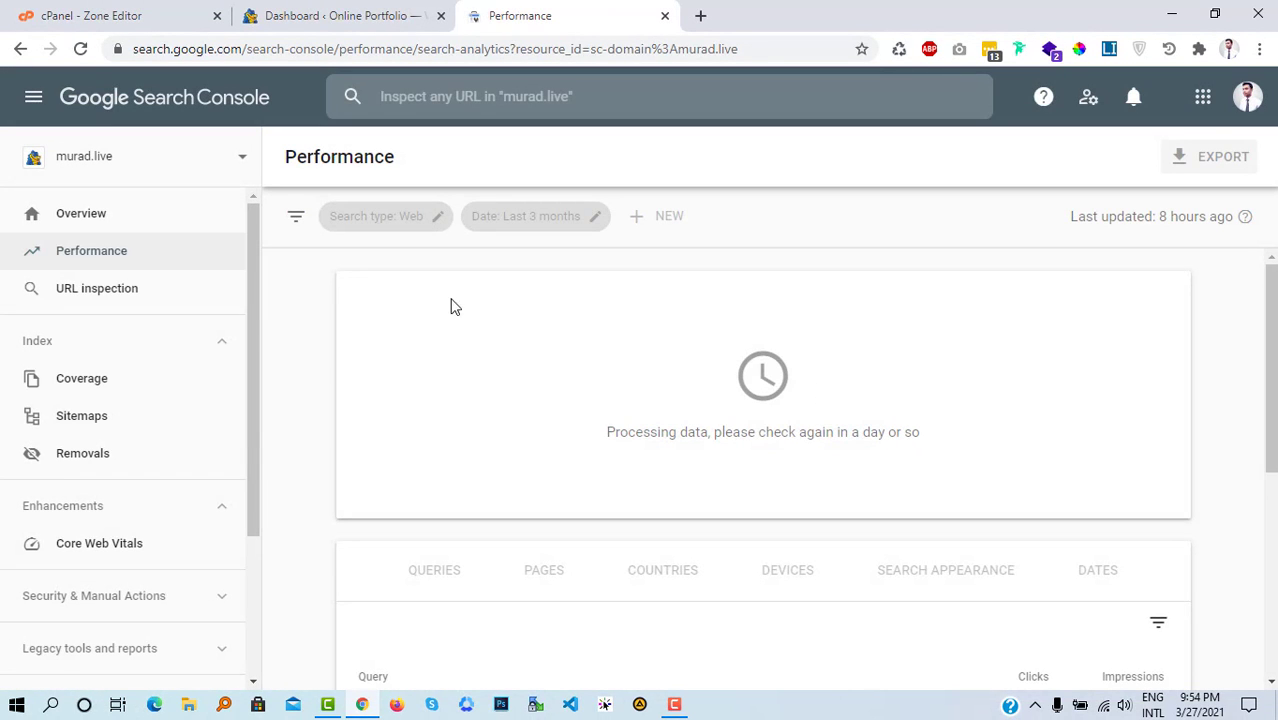
pyautogui.click(103, 230)
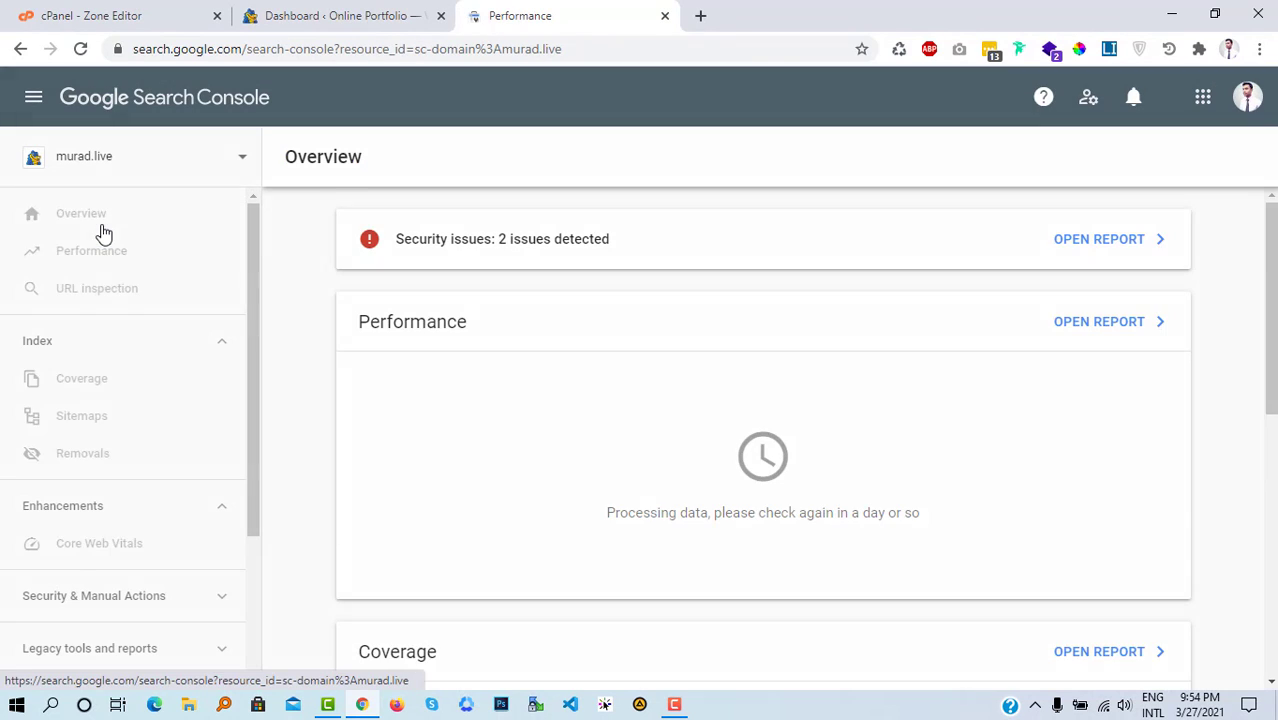
pyautogui.scroll(-6, 450, 369)
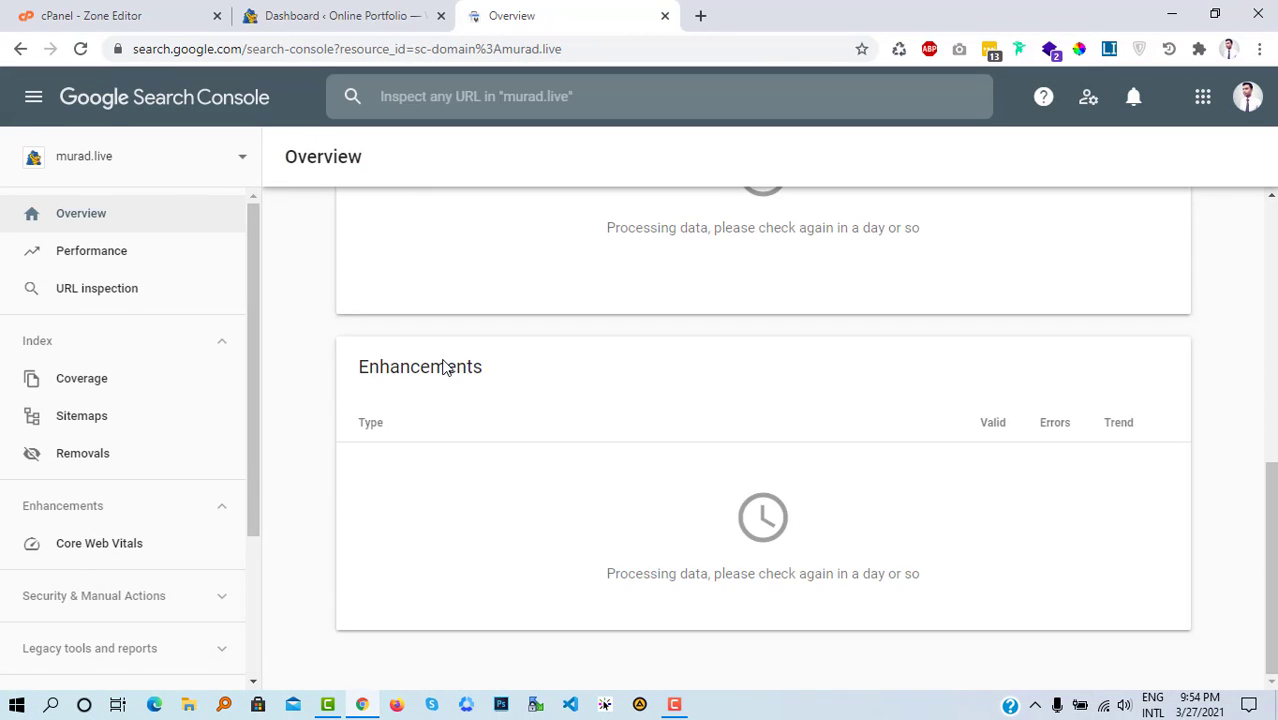
pyautogui.scroll(6, 445, 366)
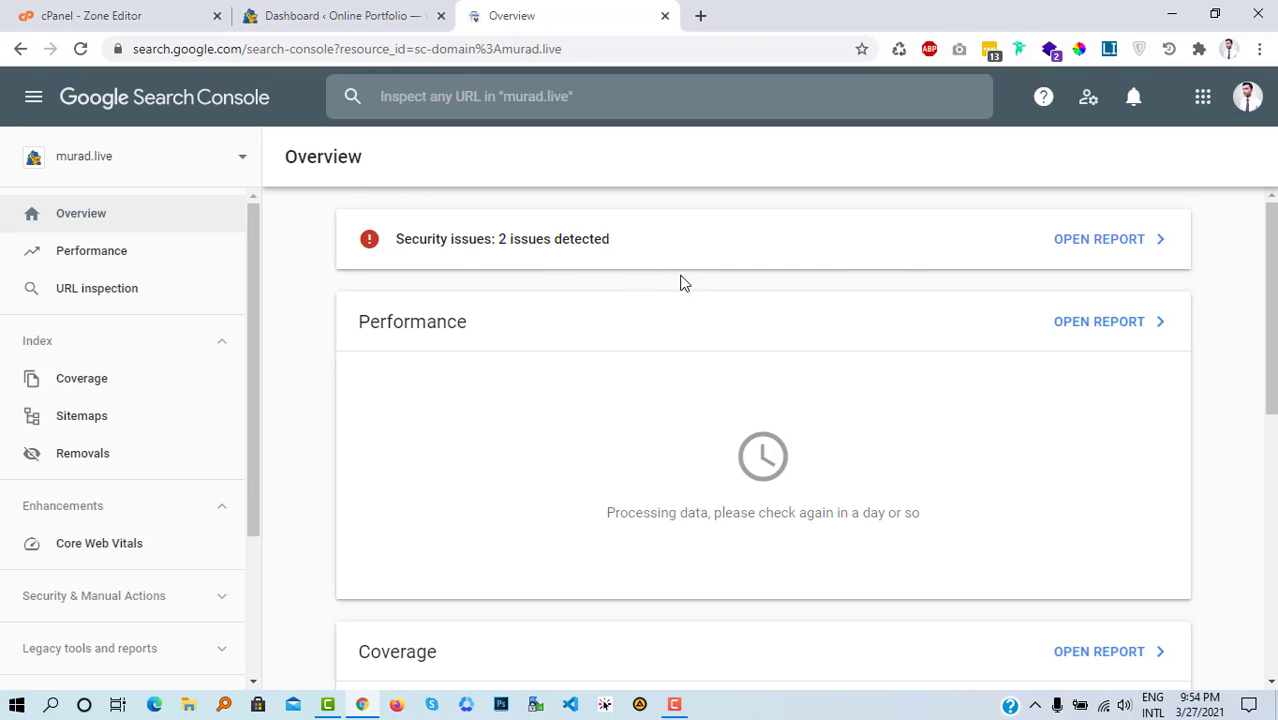
# Open the Security issues report and read the details of Harmful downloads and Deceptive pages, then collapse both
pyautogui.click(1110, 241)
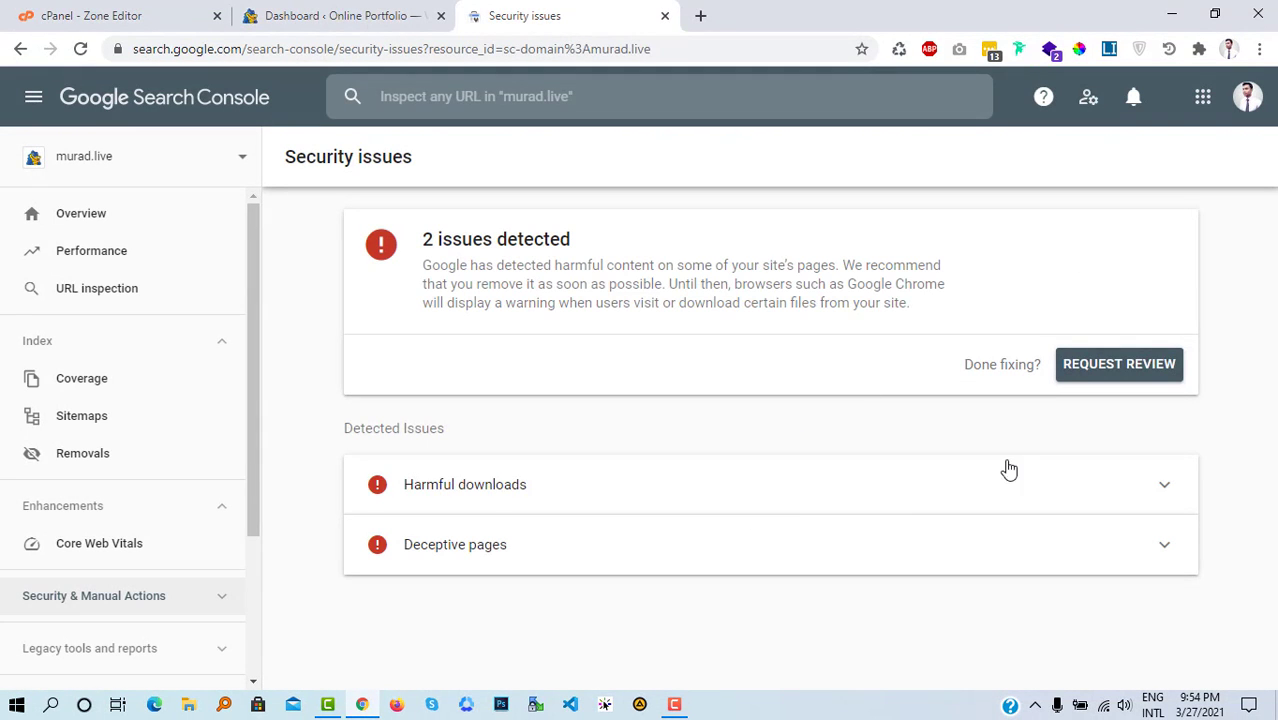
pyautogui.click(1099, 478)
pyautogui.scroll(-1, 975, 435)
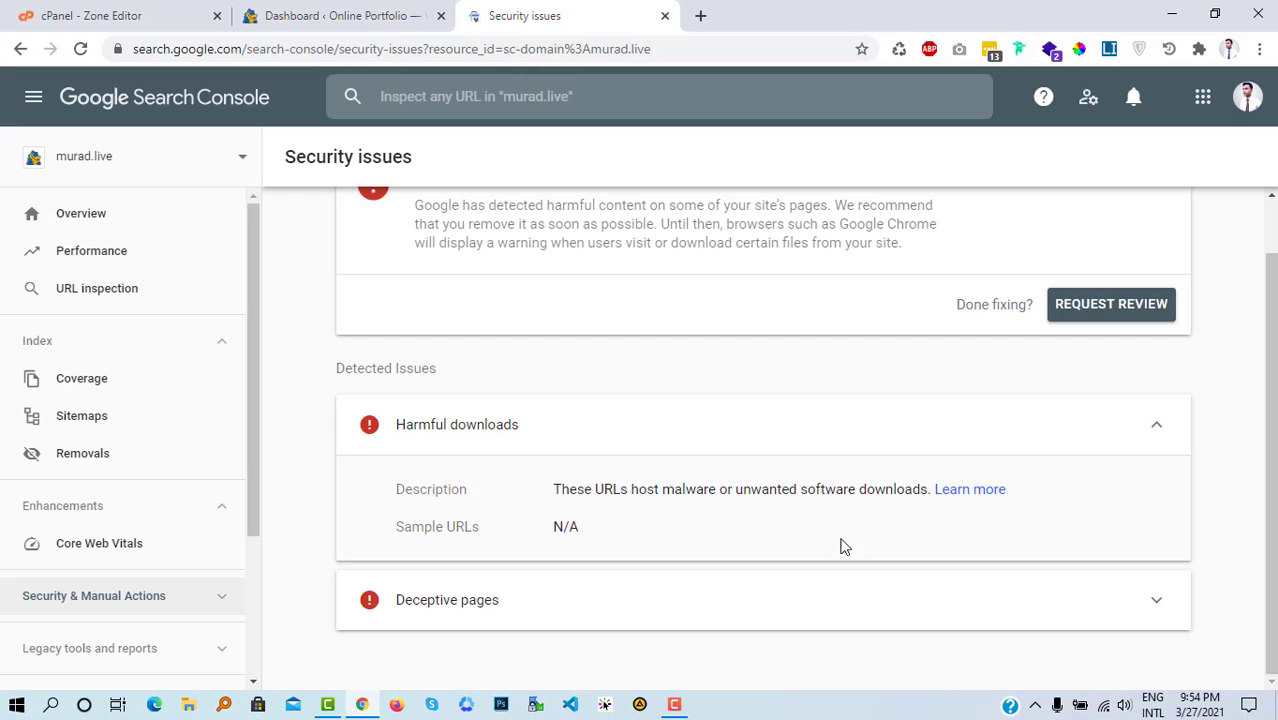
pyautogui.click(853, 598)
pyautogui.scroll(-2, 850, 590)
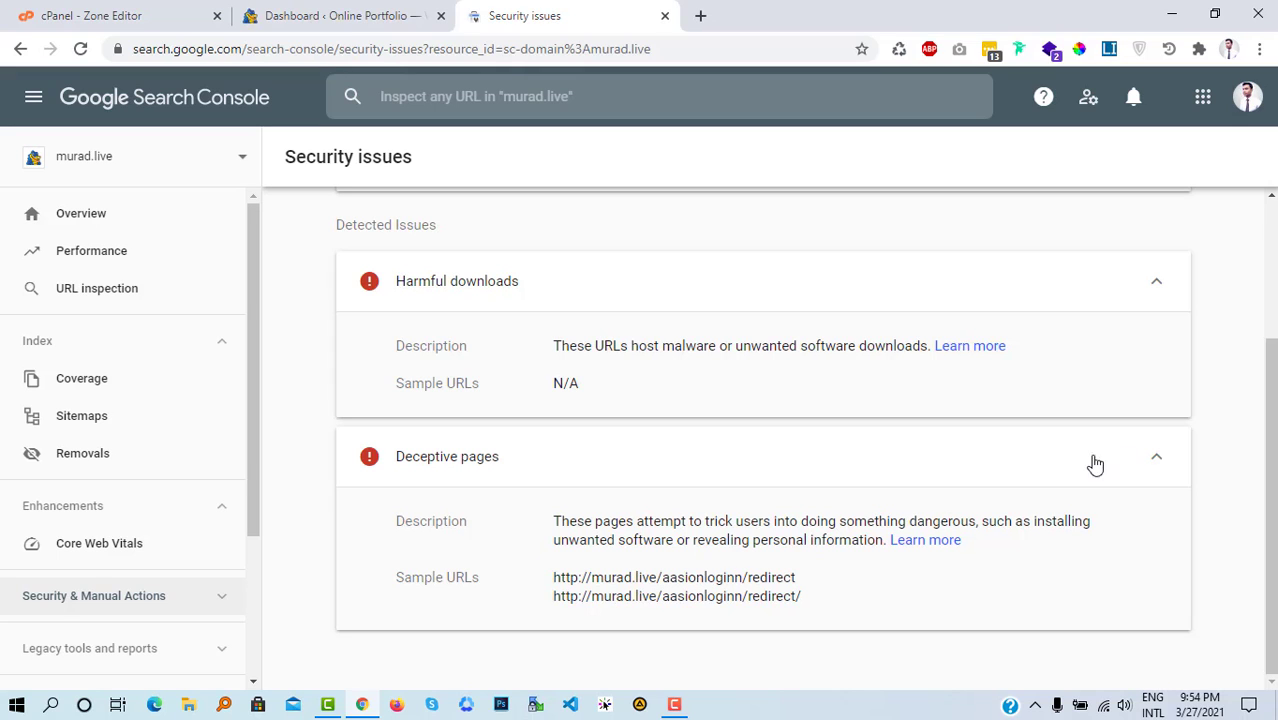
pyautogui.click(1152, 462)
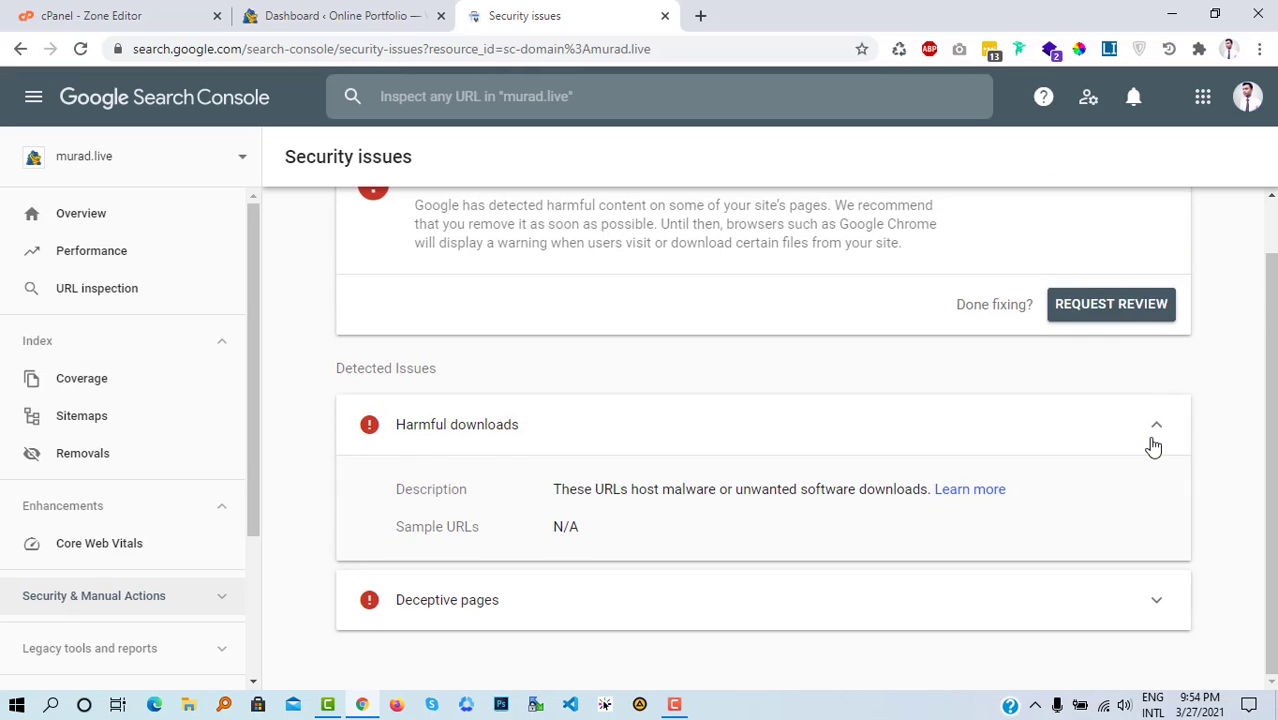
pyautogui.click(1150, 443)
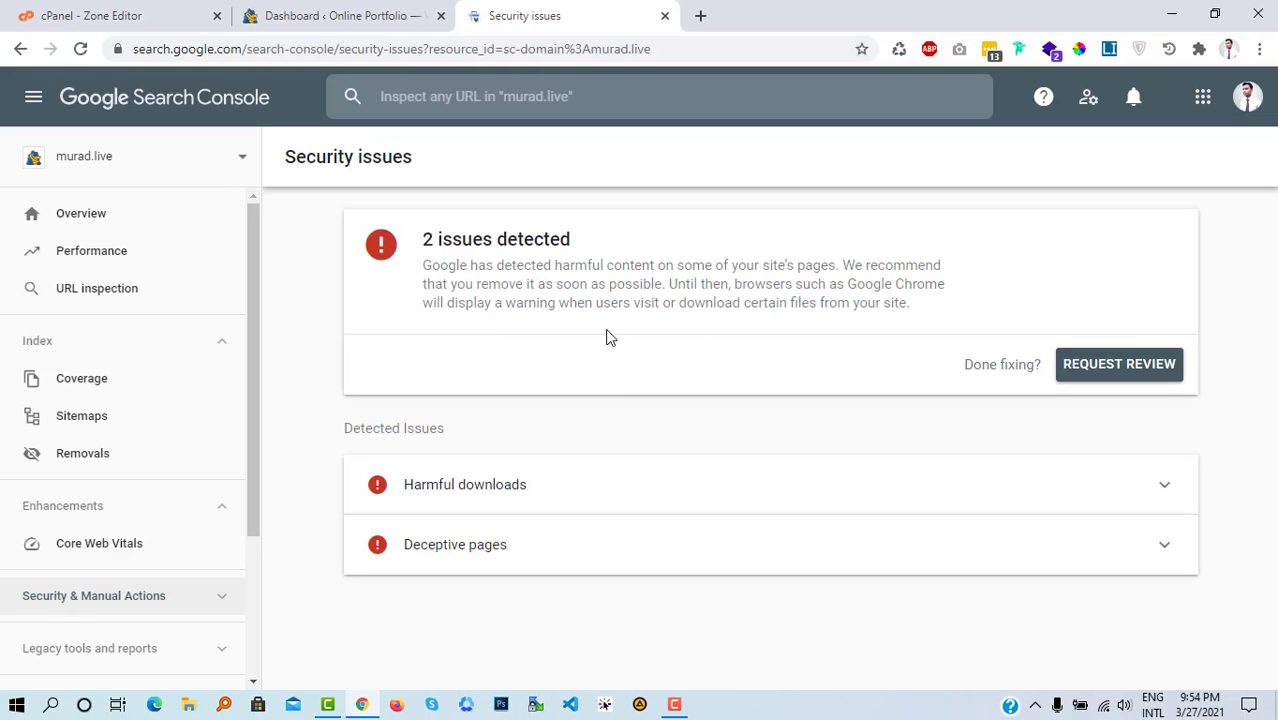
# Go back to the murad.live overview and review its Performance, Coverage and Enhancements sections again
pyautogui.click(153, 226)
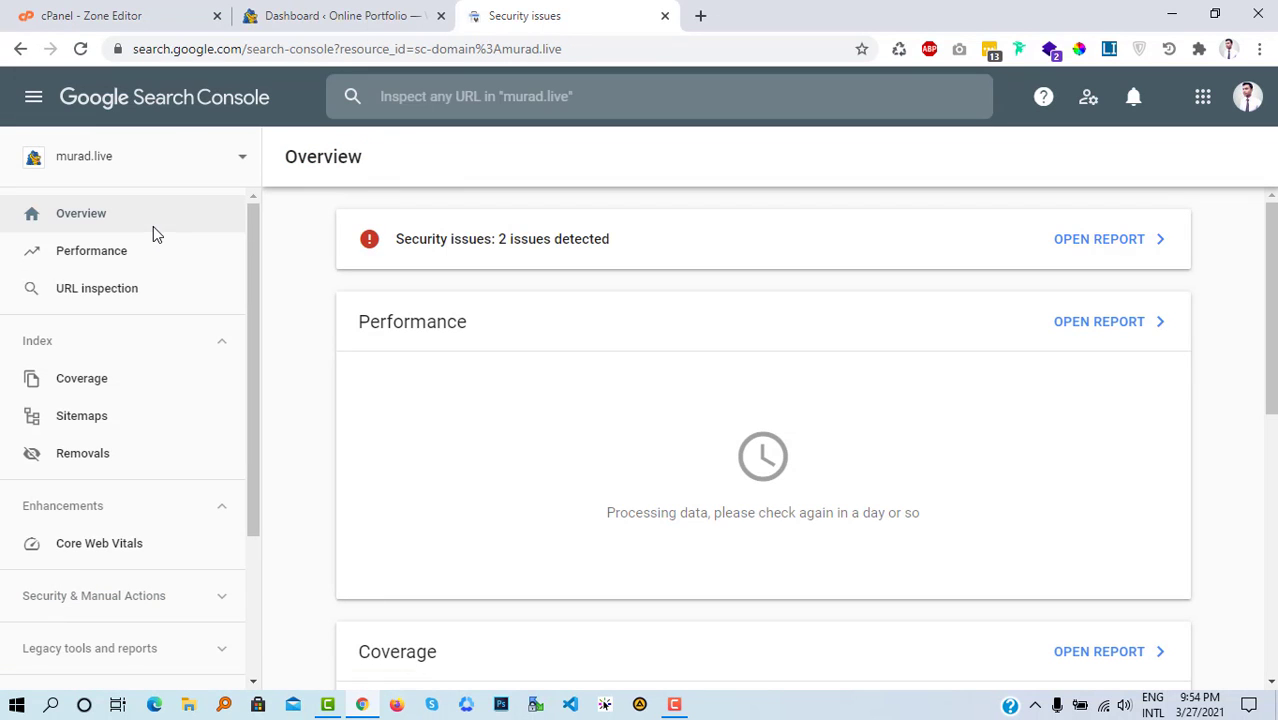
pyautogui.scroll(-5, 924, 390)
pyautogui.scroll(4, 921, 387)
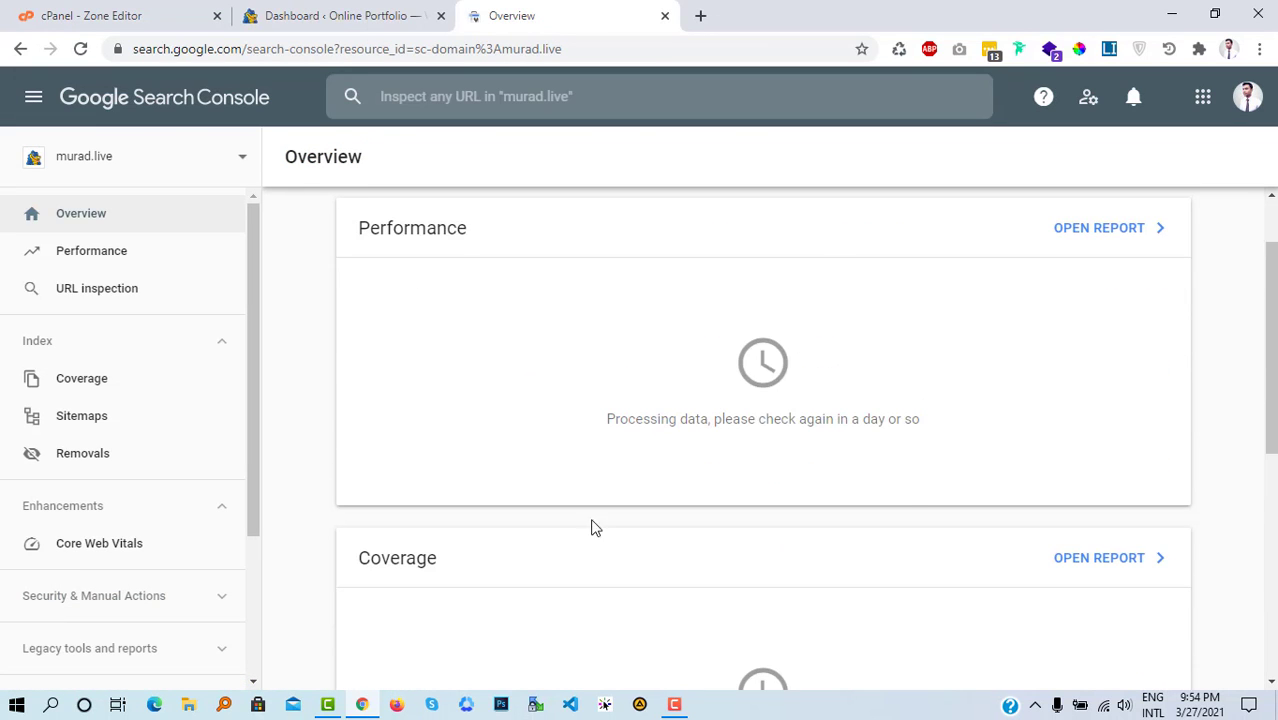
pyautogui.scroll(-4, 738, 390)
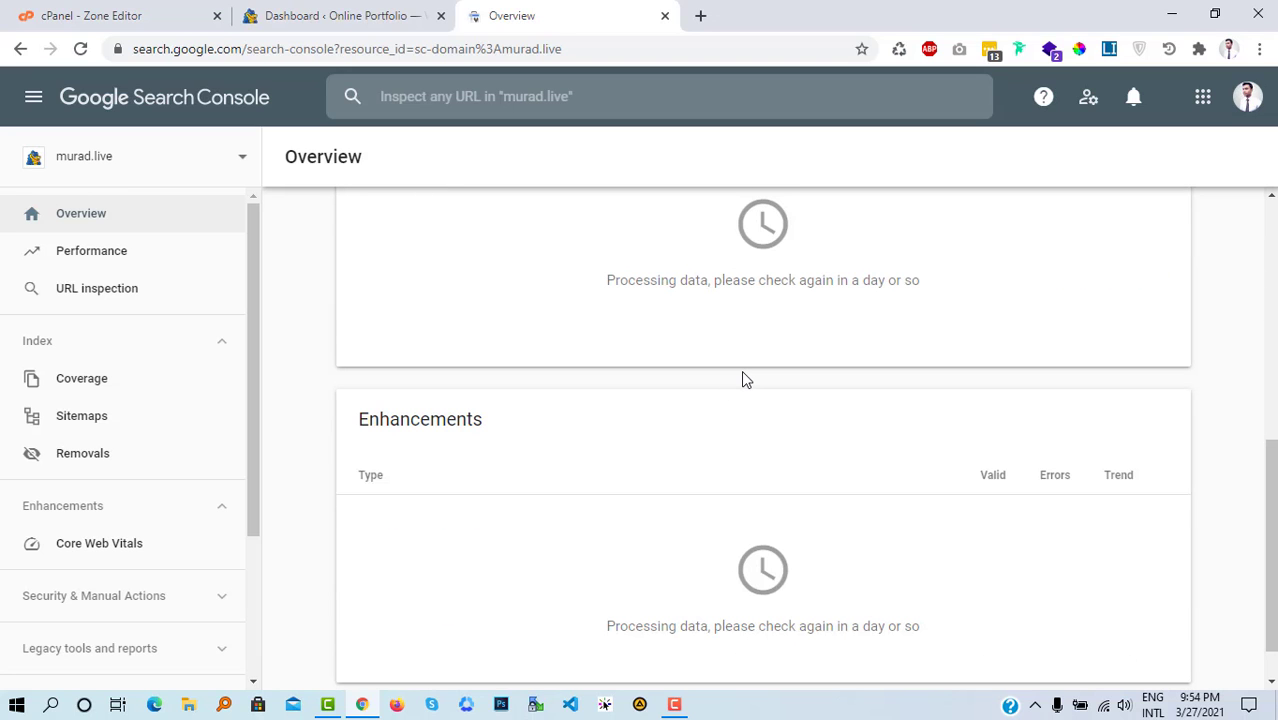
pyautogui.scroll(-1, 745, 378)
pyautogui.scroll(5, 742, 376)
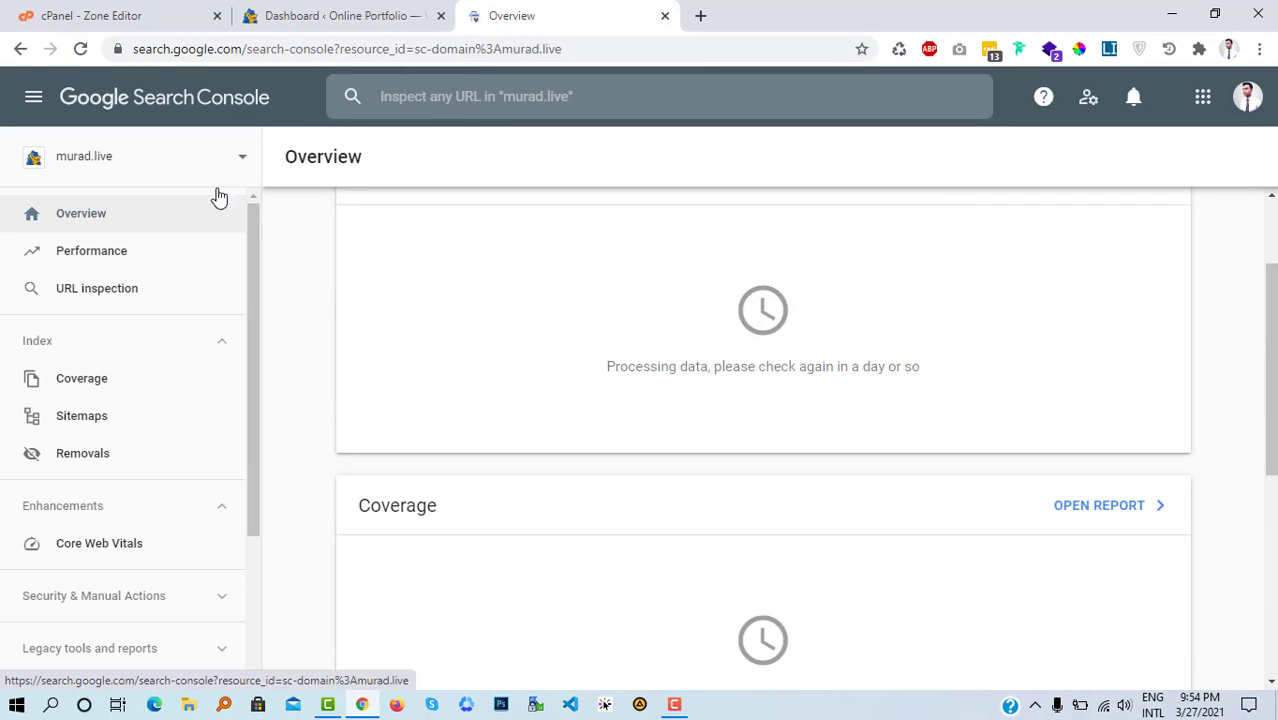
pyautogui.scroll(-3, 580, 291)
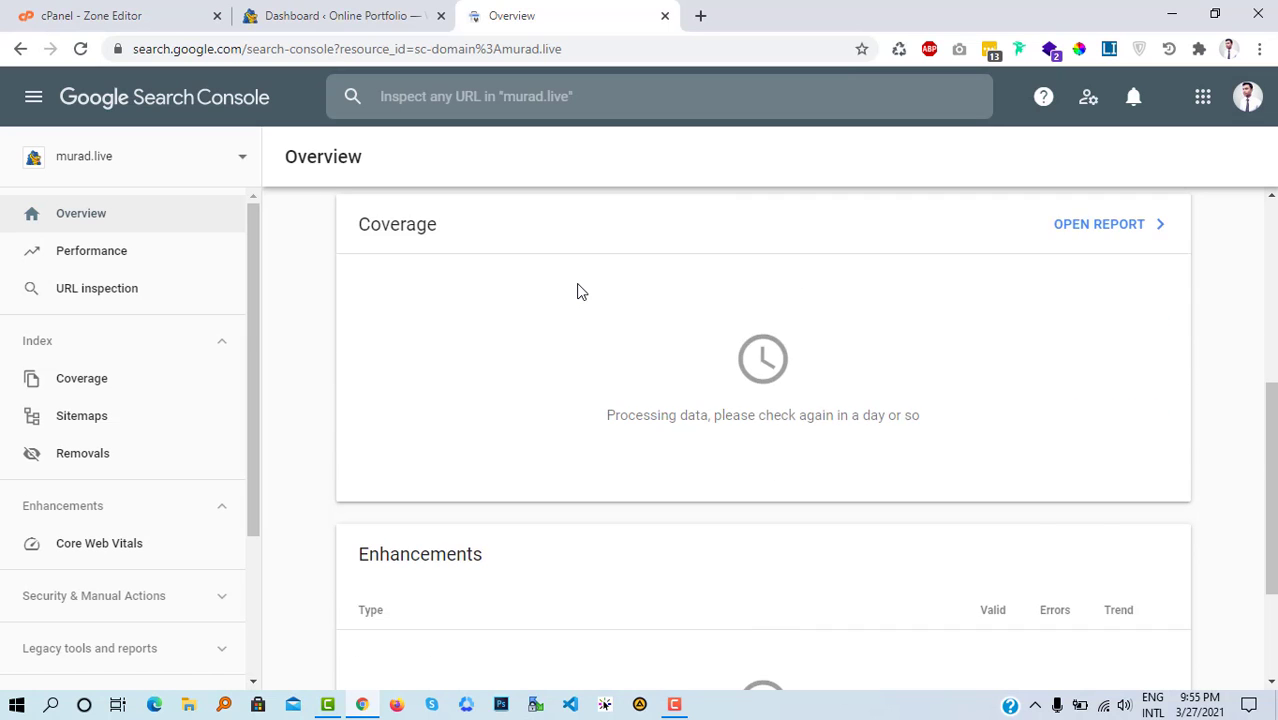
pyautogui.scroll(-2, 577, 291)
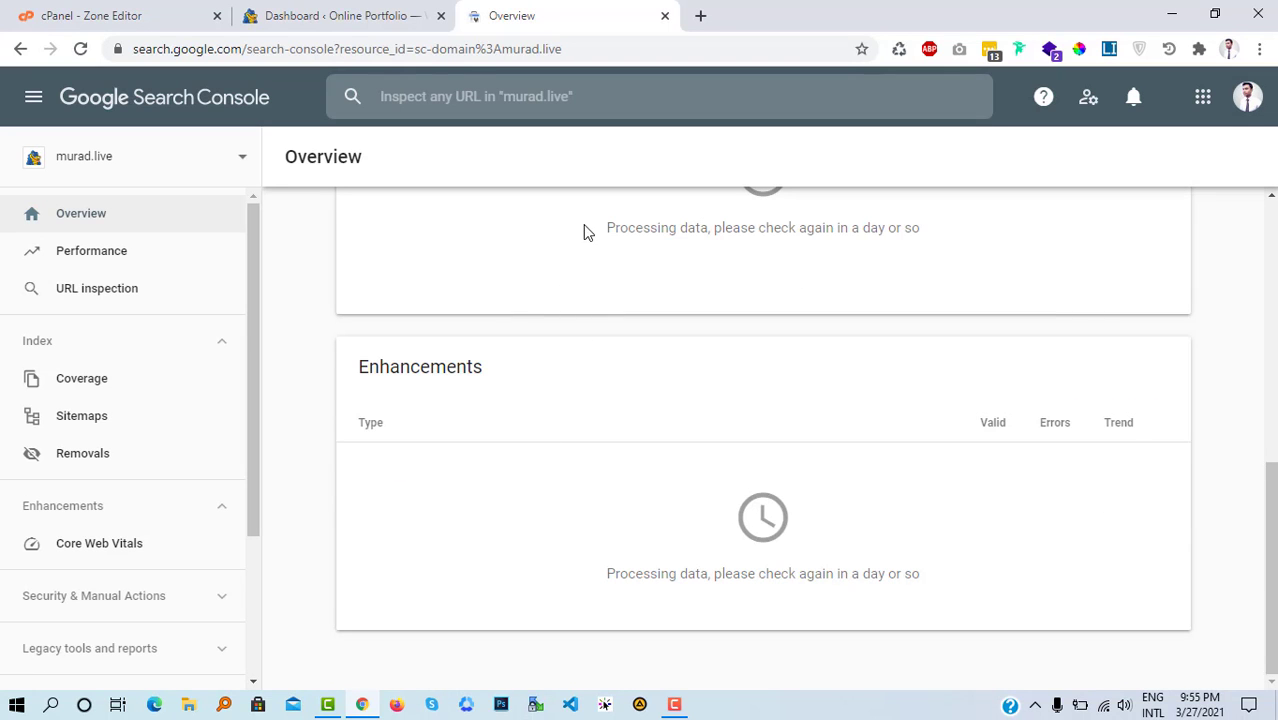
pyautogui.scroll(5, 593, 322)
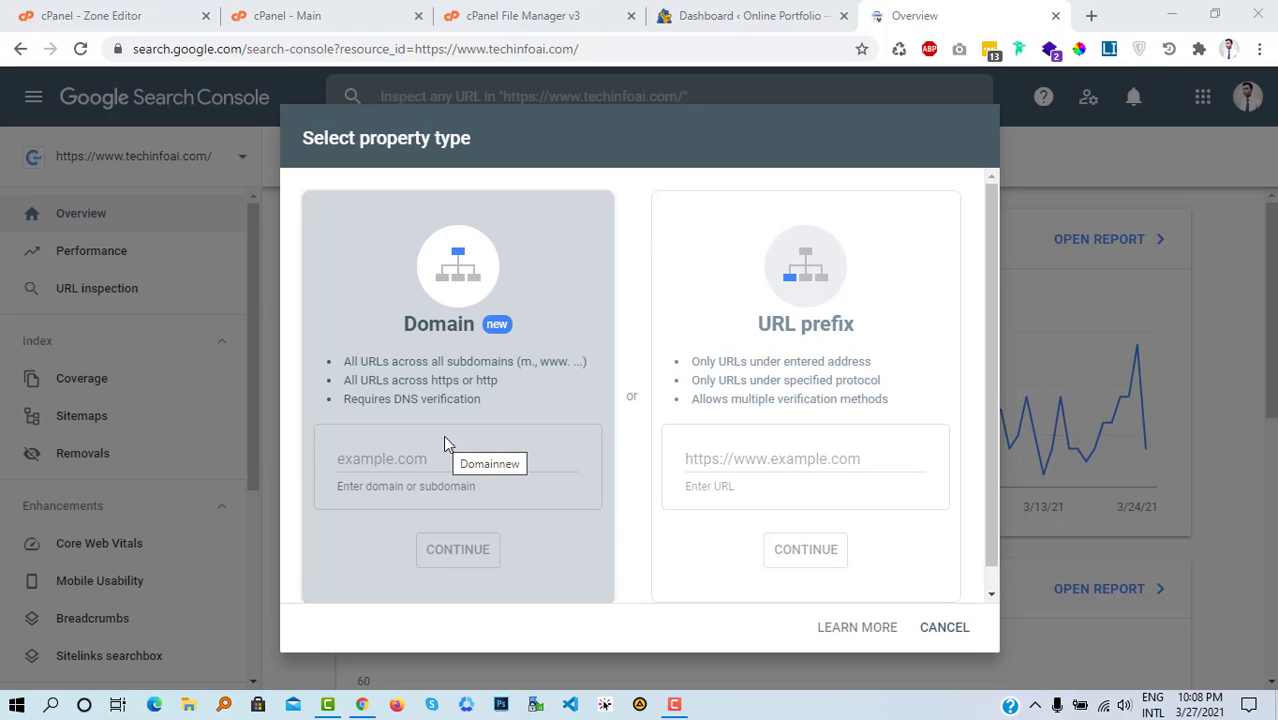
pyautogui.click(846, 467)
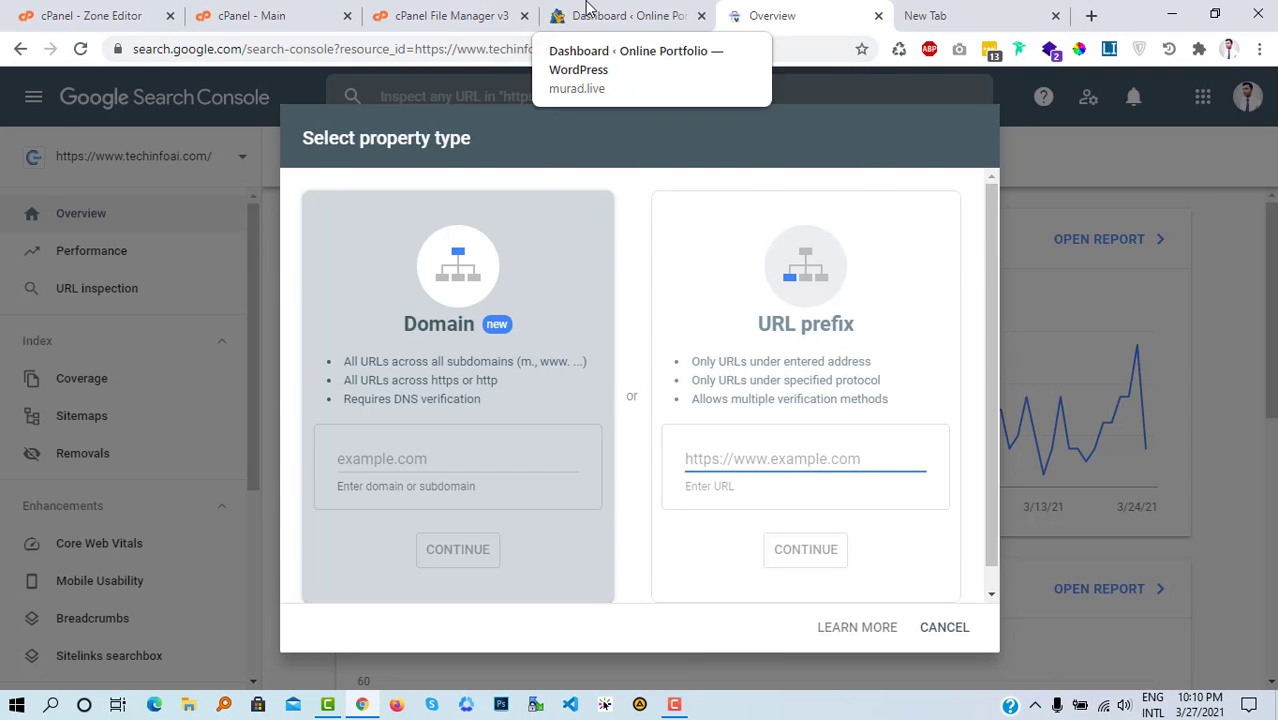
pyautogui.click(588, 8)
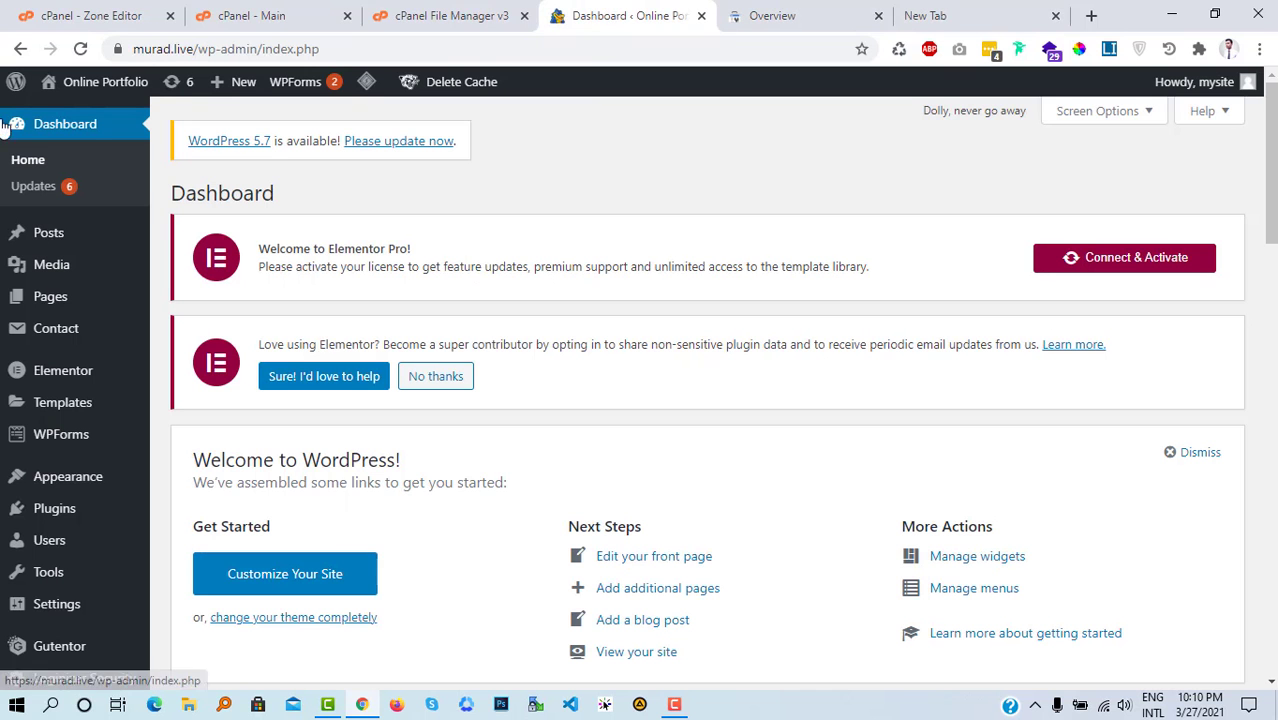
pyautogui.moveTo(199, 49); pyautogui.dragTo(121, 55)
pyautogui.hotkey('ctrl', 'c')
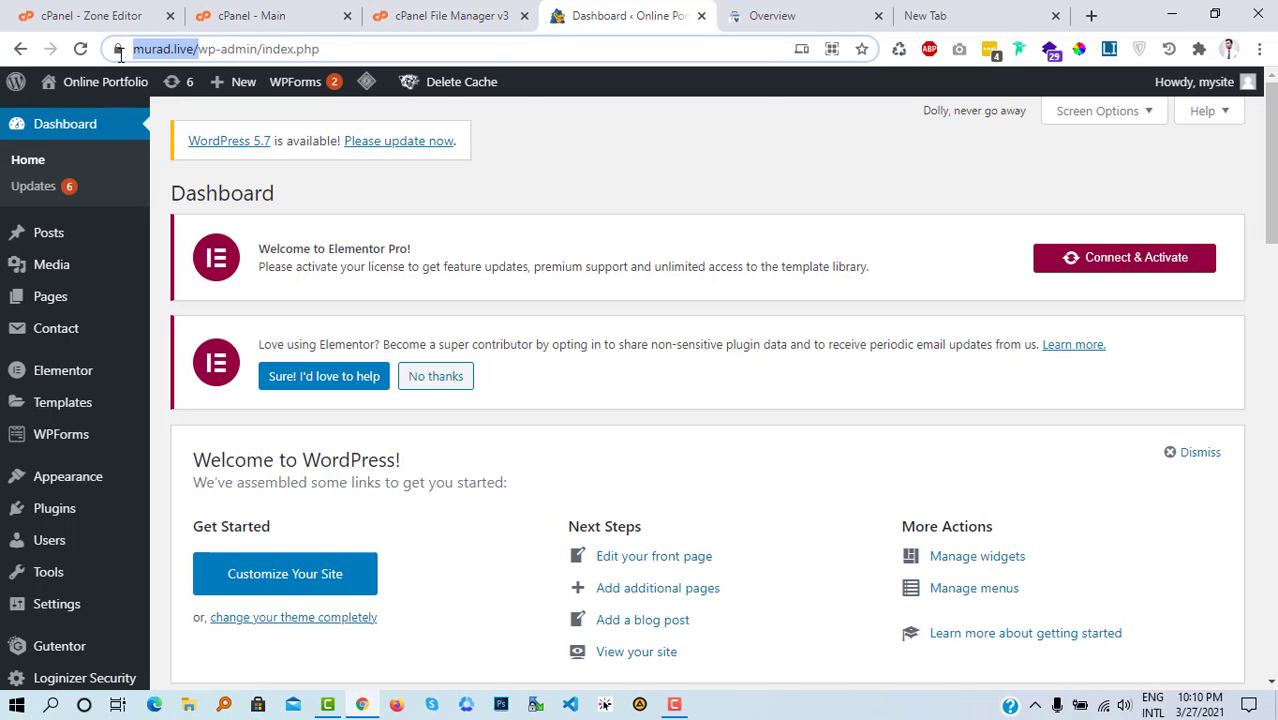
pyautogui.click(822, 8)
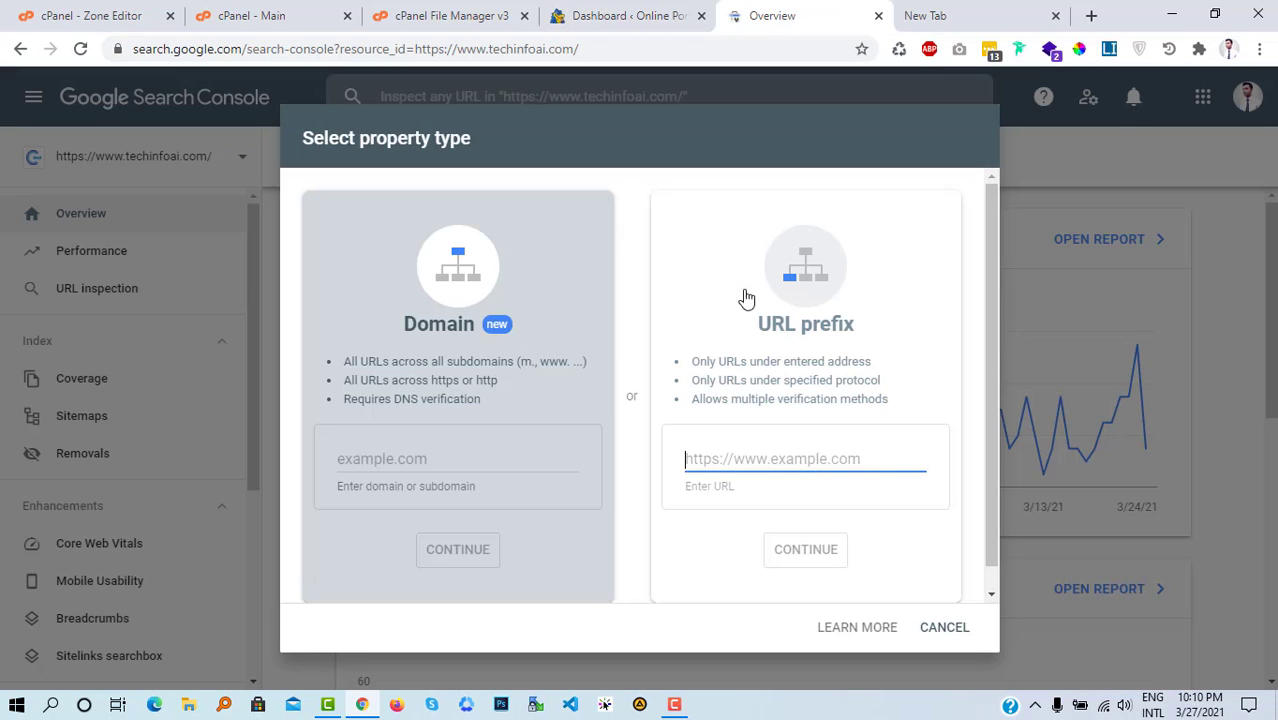
pyautogui.hotkey('ctrl', 'v')
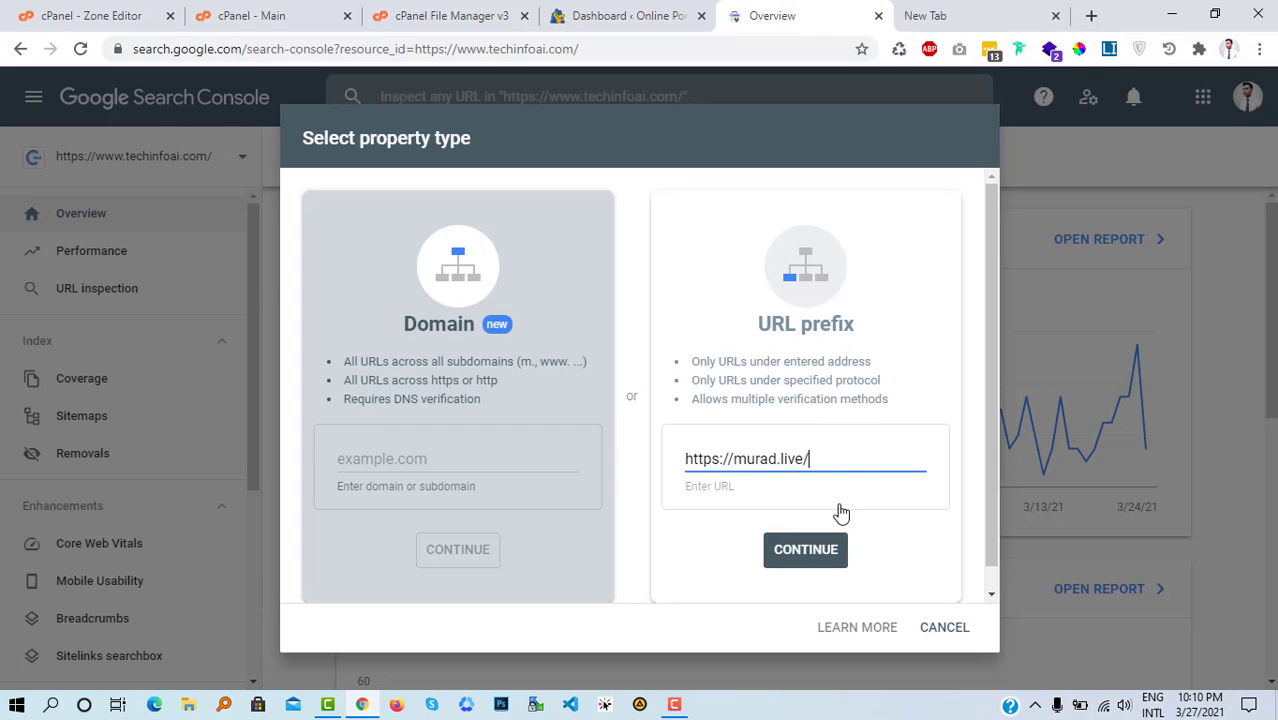
# Submit the URL-prefix property for ownership verification and go to its overview
pyautogui.click(797, 560)
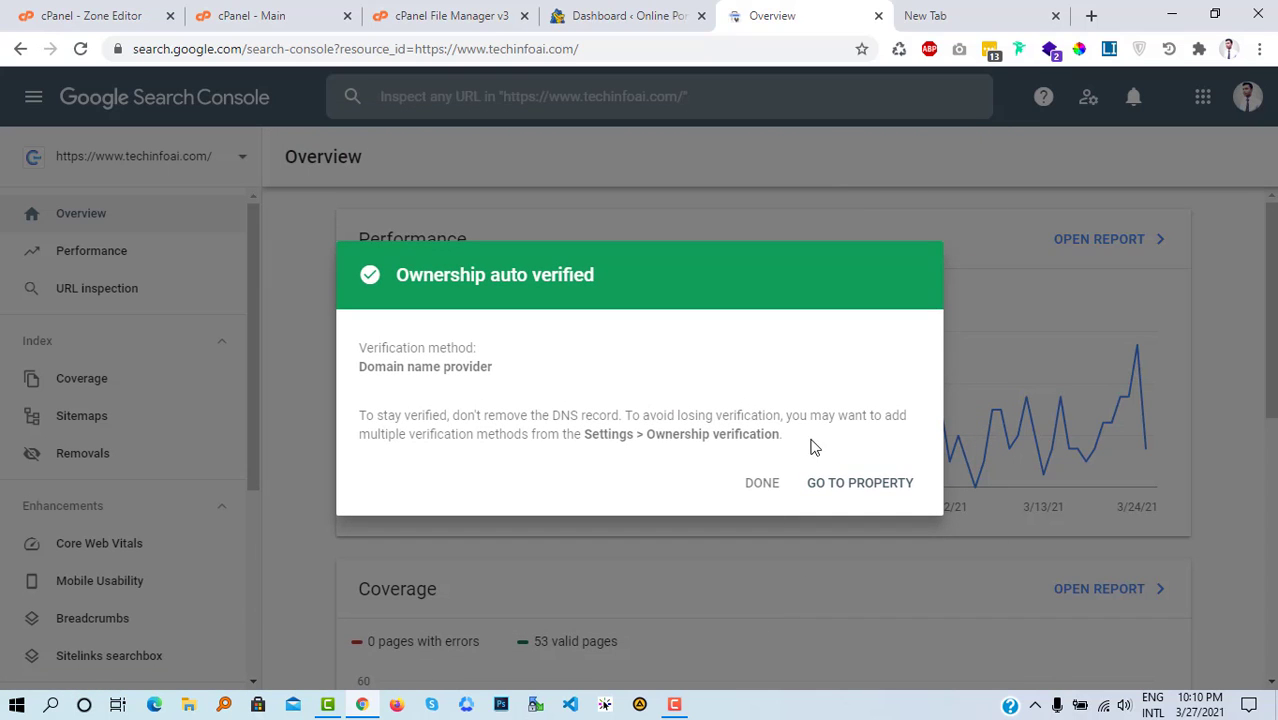
pyautogui.click(884, 490)
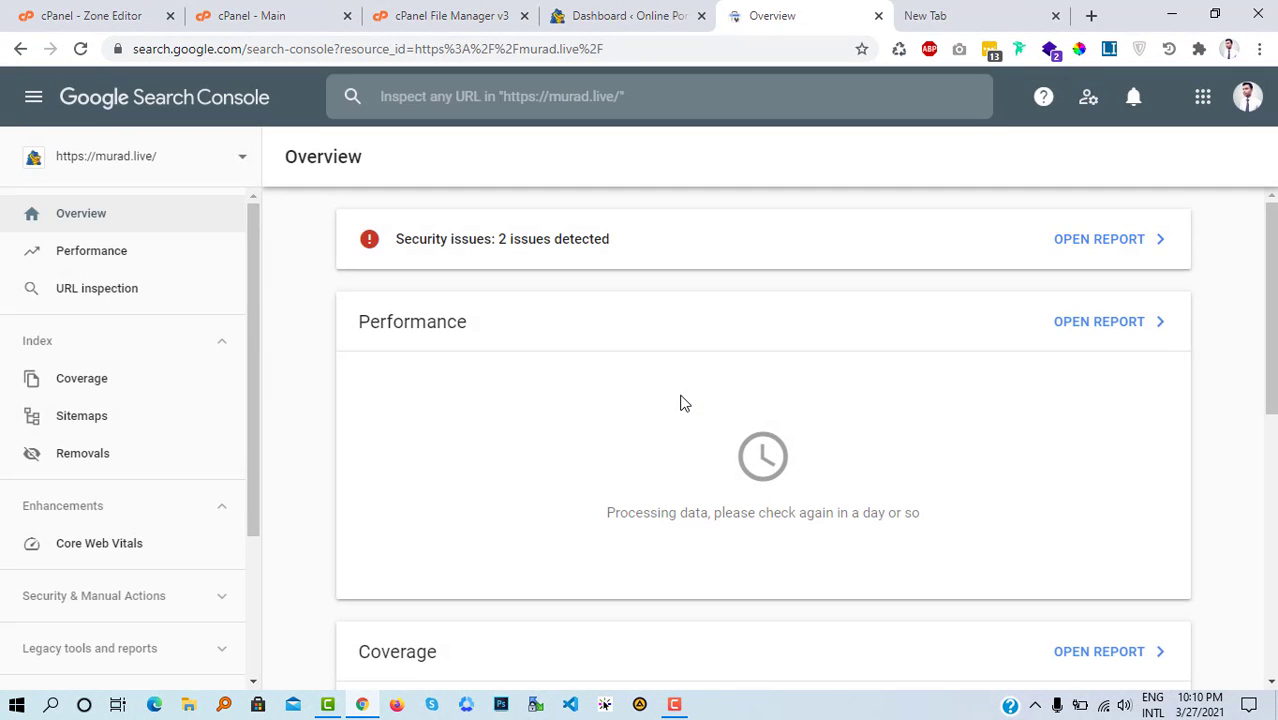
pyautogui.scroll(-2, 688, 392)
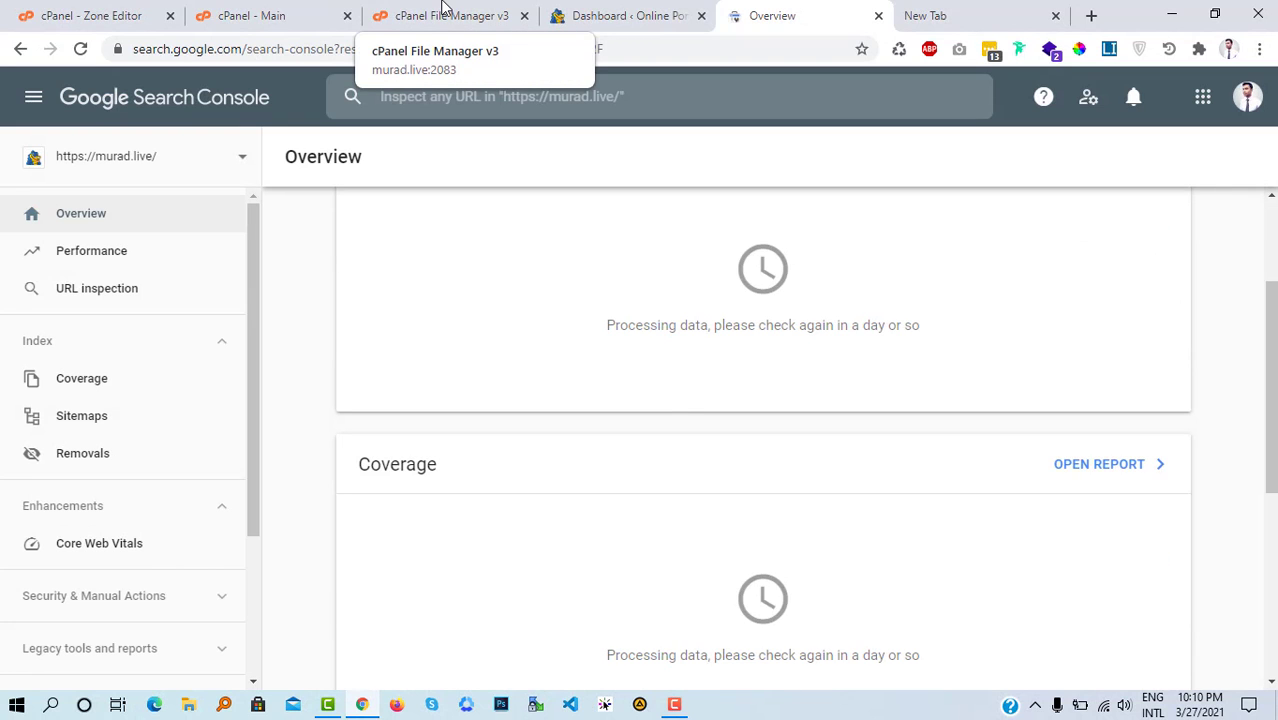
# Switch to the cPanel Zone Editor and look through the zone records for murad.live
pyautogui.click(164, 9)
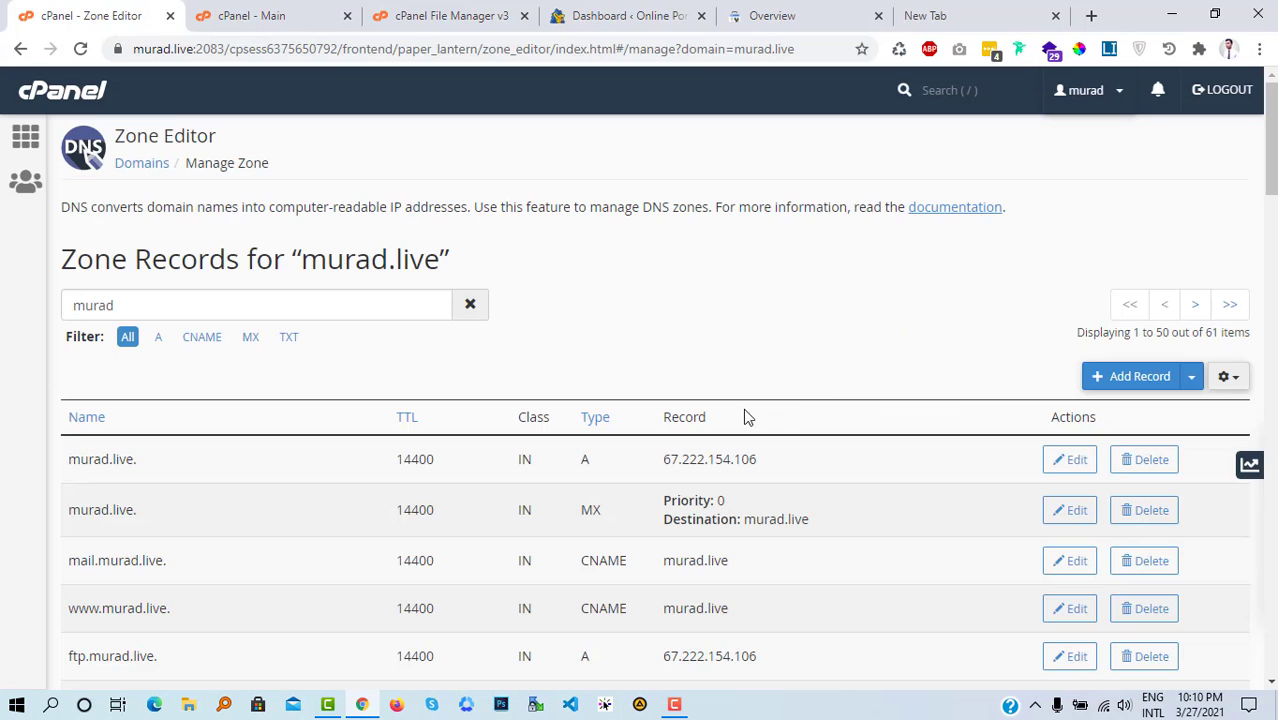
pyautogui.scroll(-7, 743, 408)
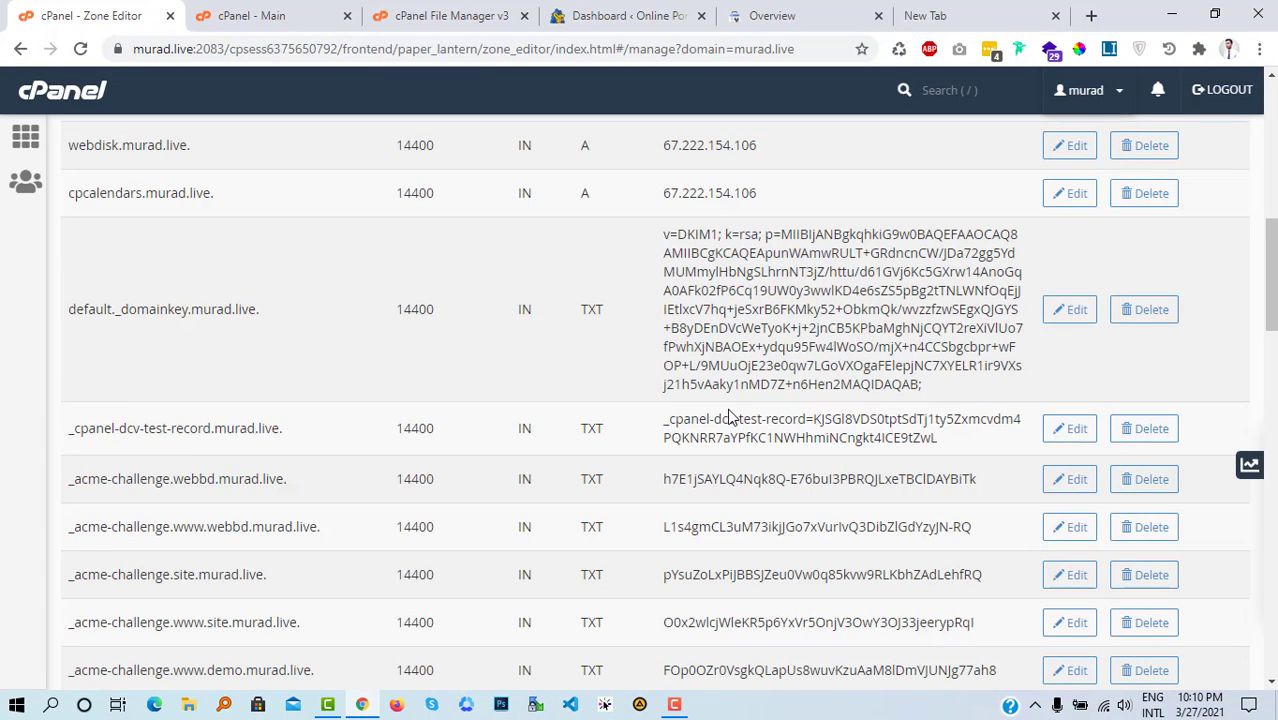
pyautogui.scroll(2, 786, 194)
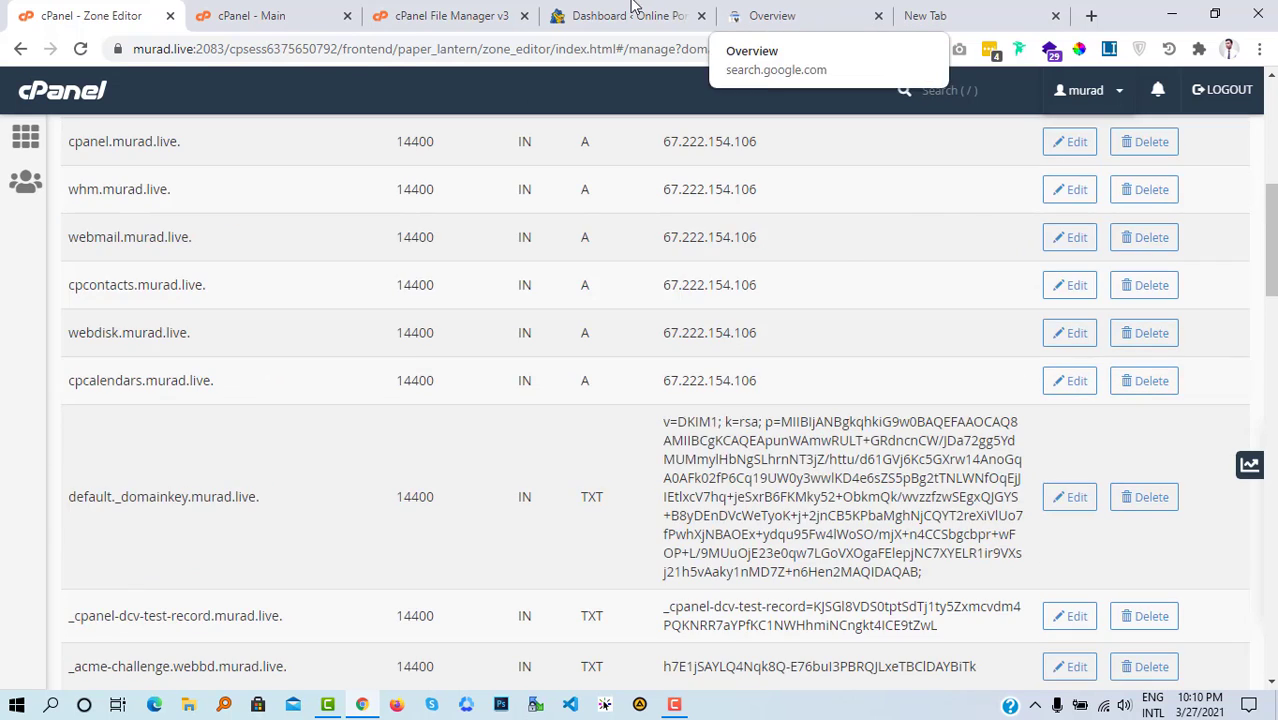
pyautogui.click(633, 8)
pyautogui.click(768, 15)
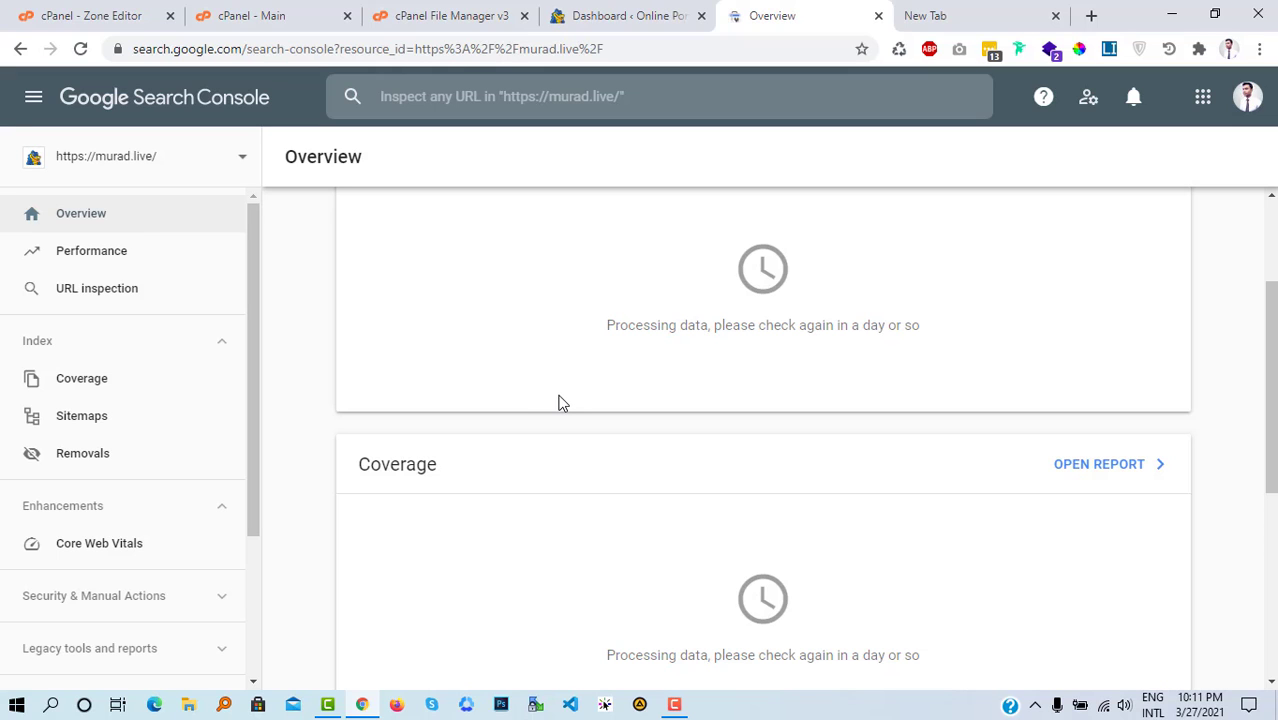
pyautogui.scroll(2, 559, 402)
pyautogui.scroll(-3, 559, 402)
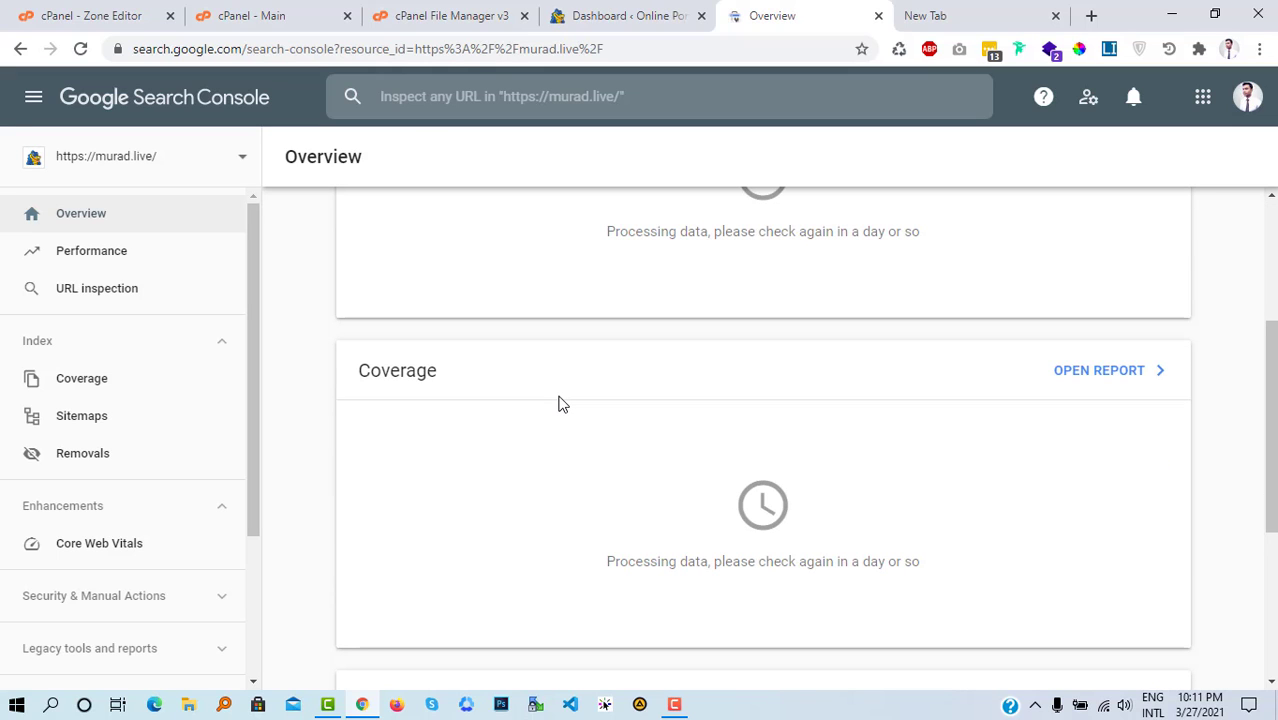